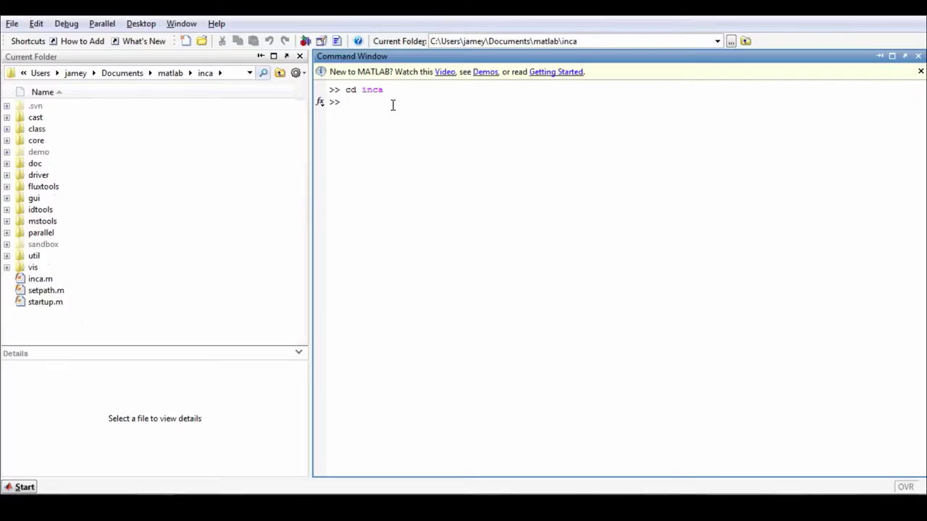
Launch INCA from the MATLAB Command Window with the inca command.
text(inca)
key(Return)
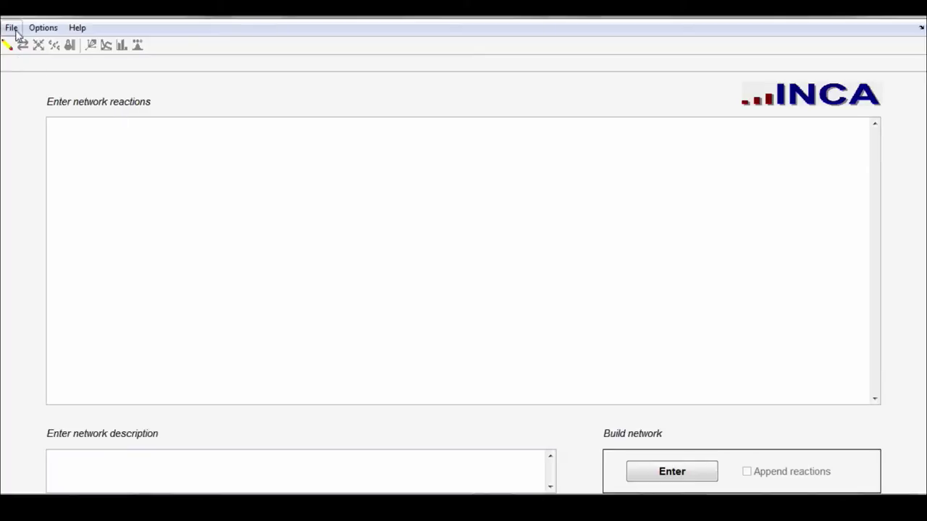
Begin the first reaction by entering metabolite A in the network reactions box.
click(251, 253)
text(A)
Complete A (abc) -> B (abc) and add the reversible reaction B (abc) <-> D (abc) below it.
text((abc) -> B (abc))
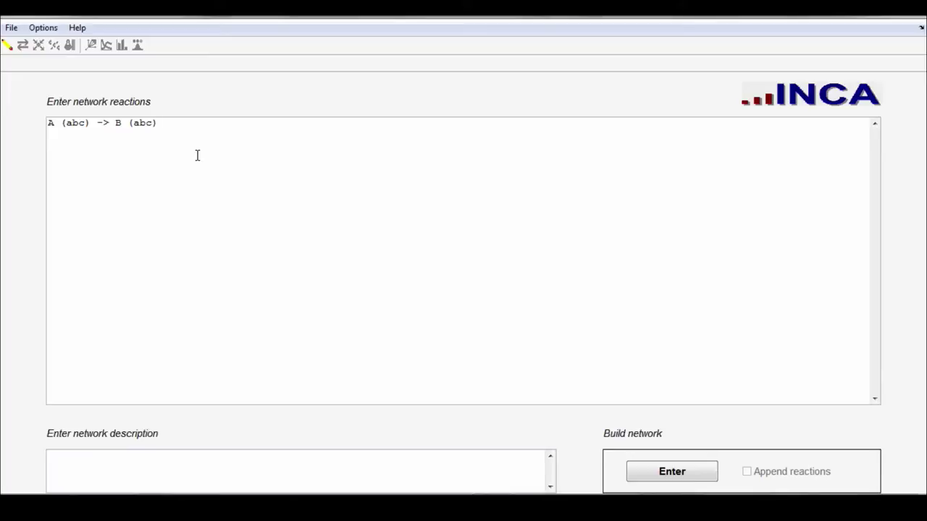
key(Return)
text(B (abc) <-> D (abc))
Add B (abc) -> C (bc) + E (a), B (abc) + C (AB) -> D (bcA) + E (a) + E (B), and D (abc) -> F (abc).
key(Return)
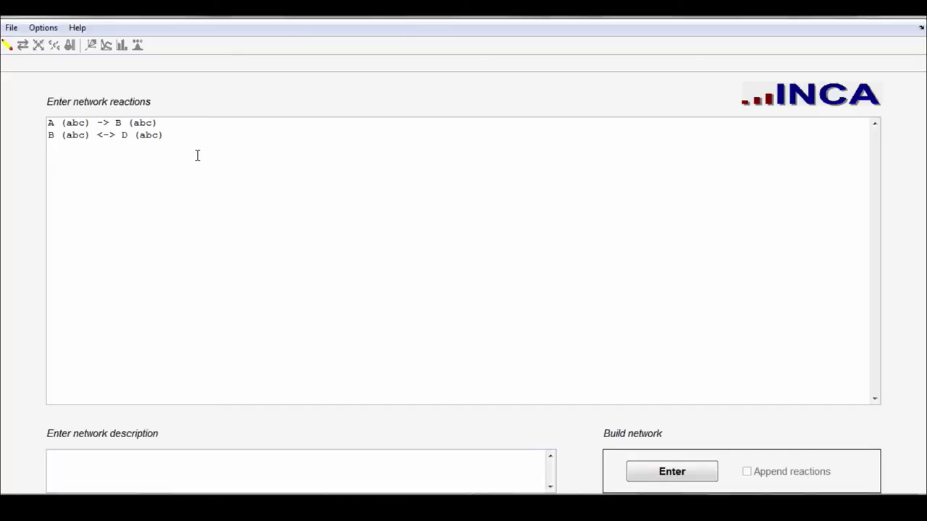
text(B )
text((abc) -)
text(>)
text( C )
text(()
text(bc) )
text(+ E ()
text(a))
text(B (ab)
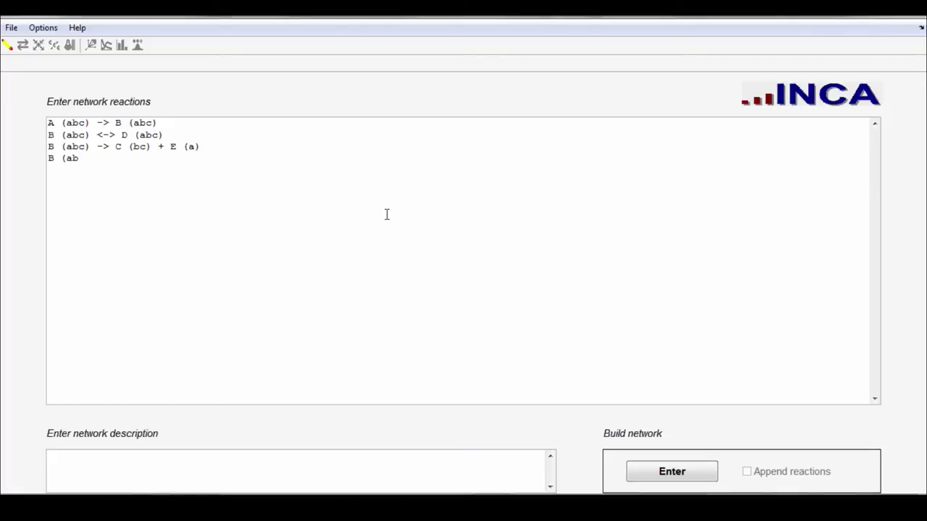
text(c) + C (AB) -> D ()
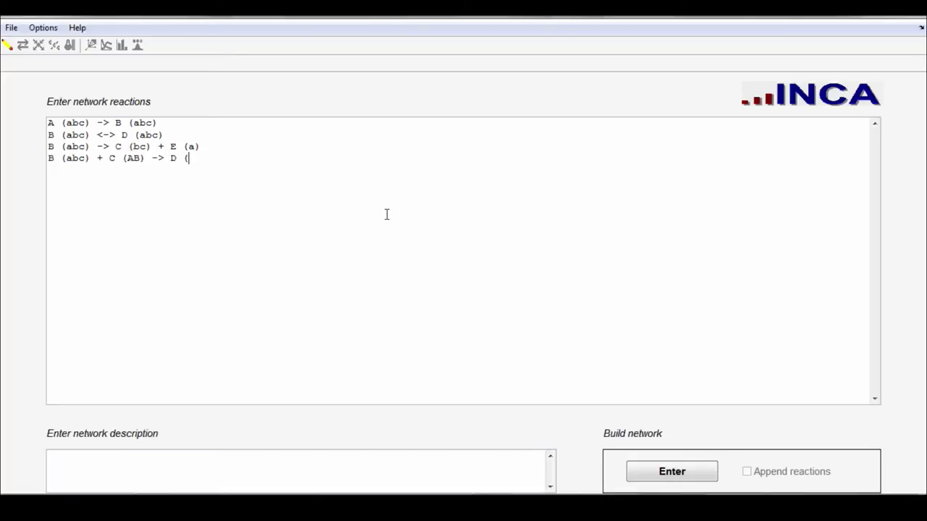
text(bcA) +)
text( E ()
text(a) +)
text( E ()
text(B))
key(Return)
text(D (abc))
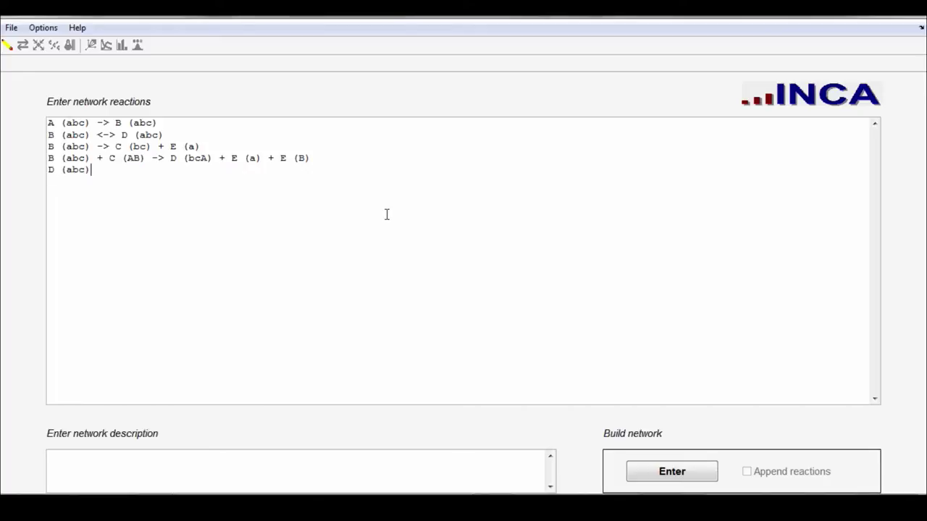
text( -> F (abc))
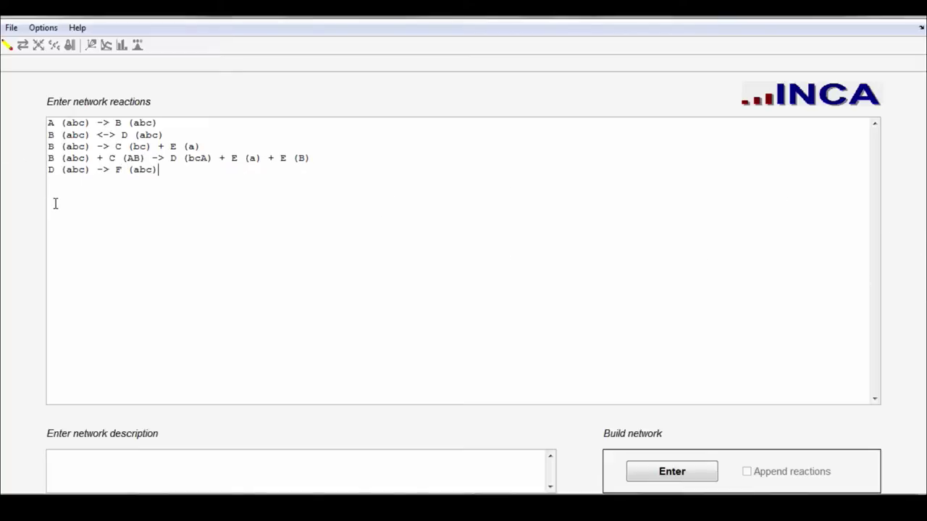
Build the network from the five typed reactions to list R1 to R5.
click(683, 475)
click(684, 477)
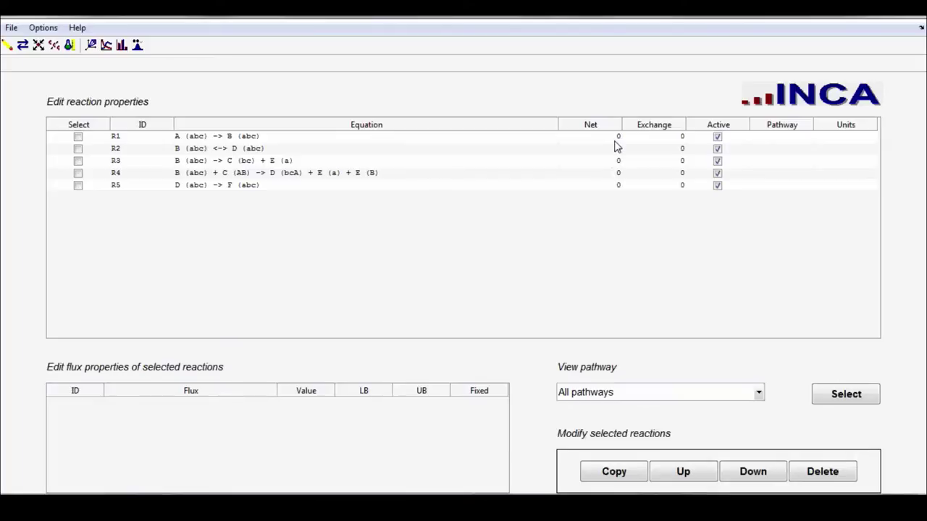
Change R1's net flux to 100 so the R2–R5 fluxes are recomputed.
double_click(617, 137)
text(0)
key(Return)
Show node properties for A–F: A as source, E and F as sinks, and B–D balanced.
click(39, 45)
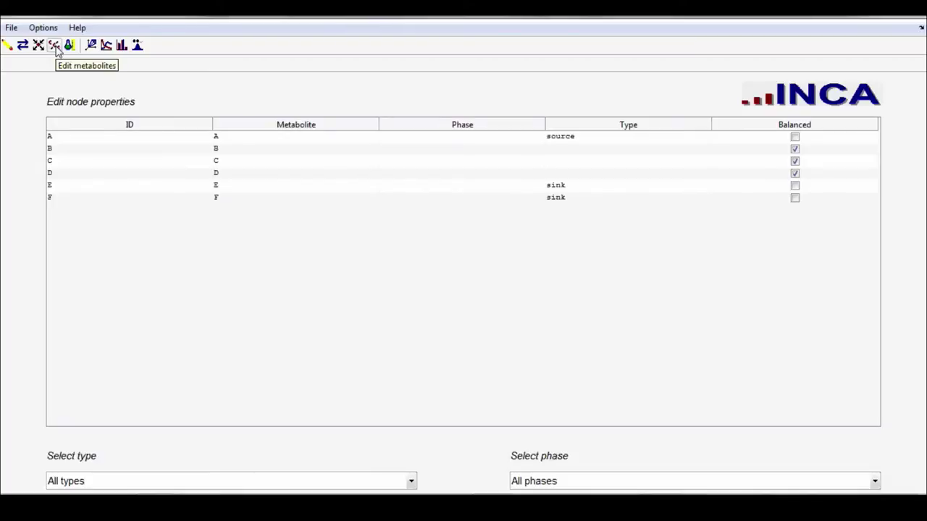
Inspect the atoms of metabolites B, D and E, then switch to the experiments editor.
click(56, 46)
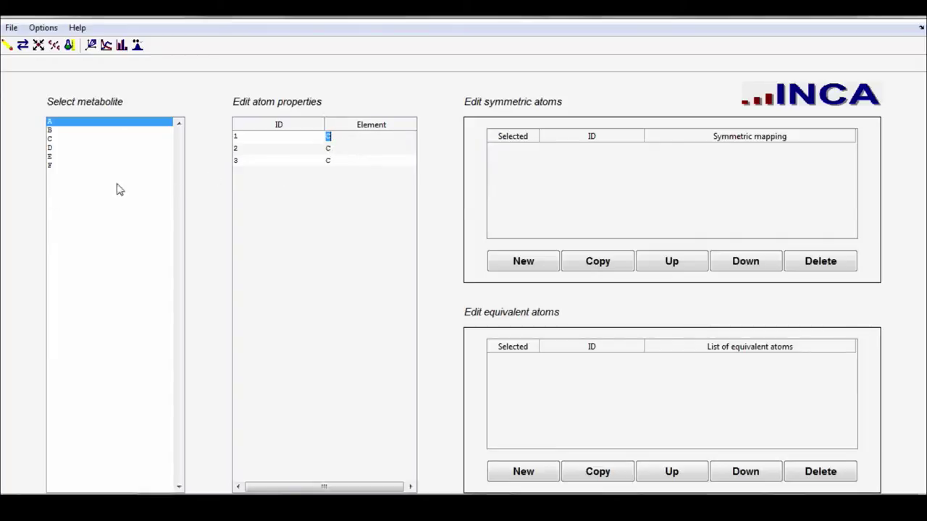
click(93, 132)
key(Down)
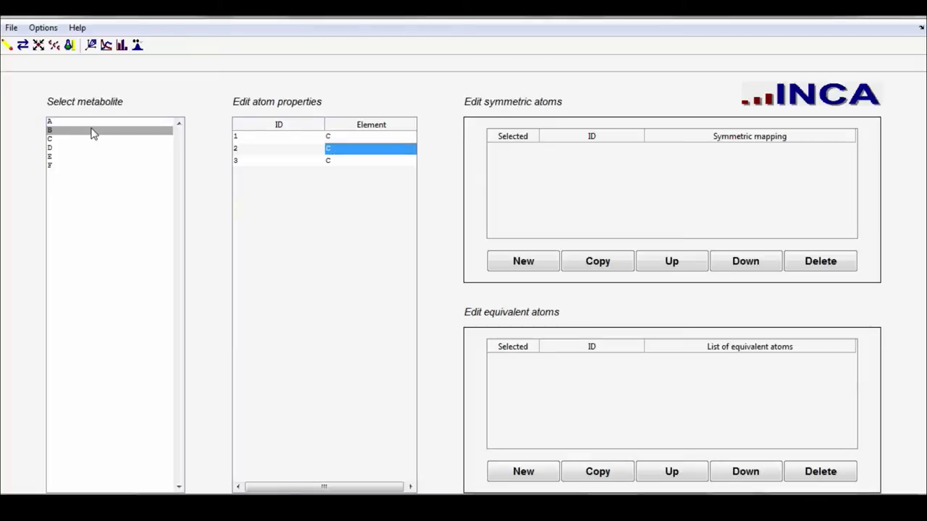
click(76, 148)
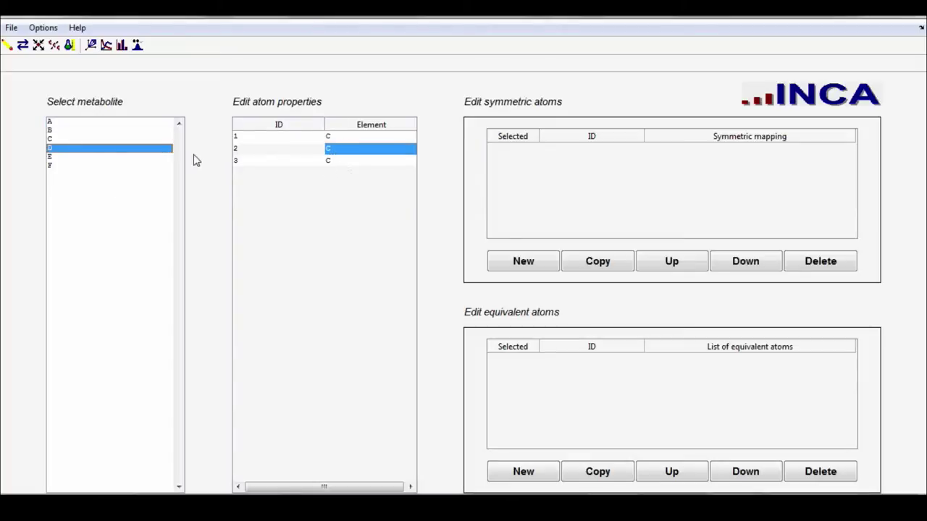
click(48, 157)
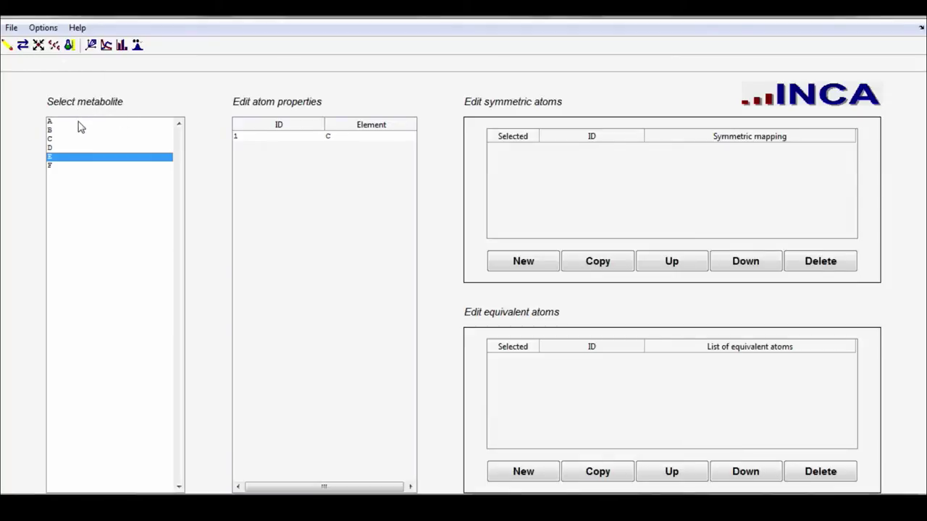
click(69, 45)
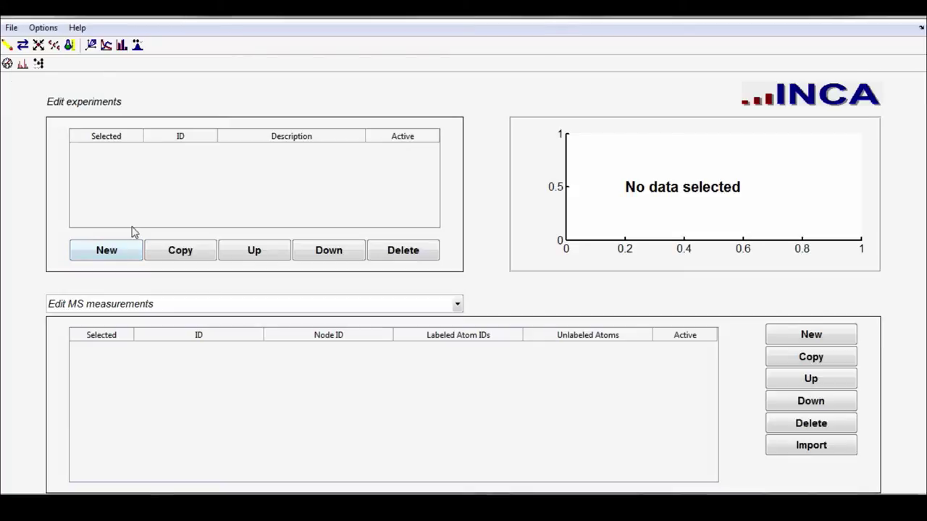
Add an experiment with ID Demo and mark it as selected.
click(128, 250)
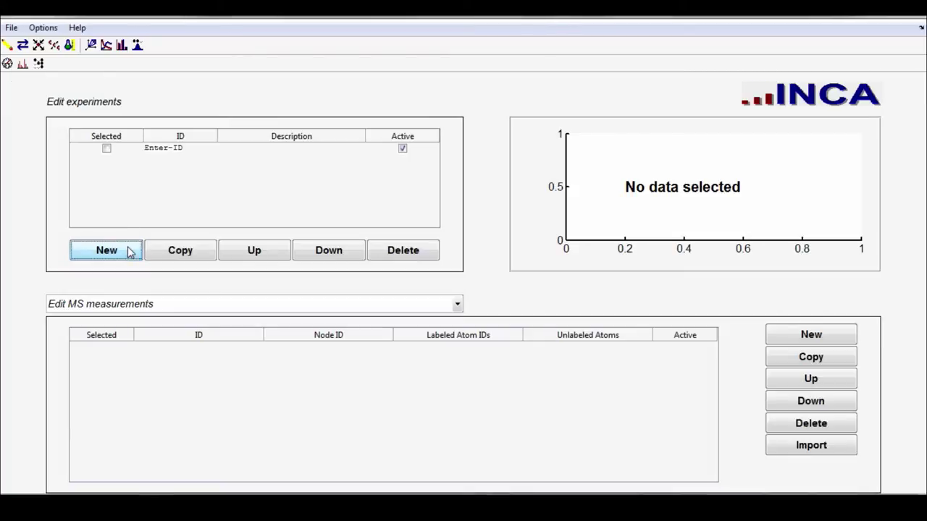
double_click(183, 149)
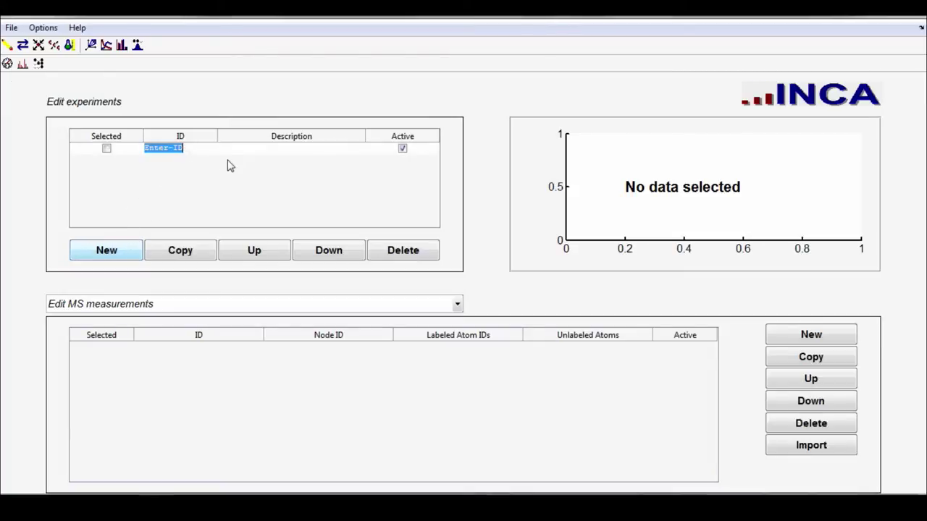
text(Demo)
key(Return)
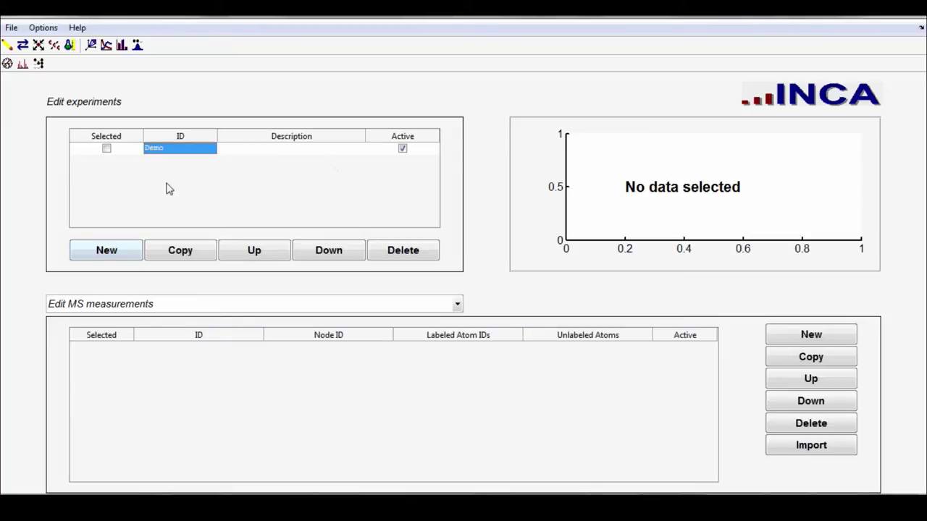
click(162, 247)
click(106, 150)
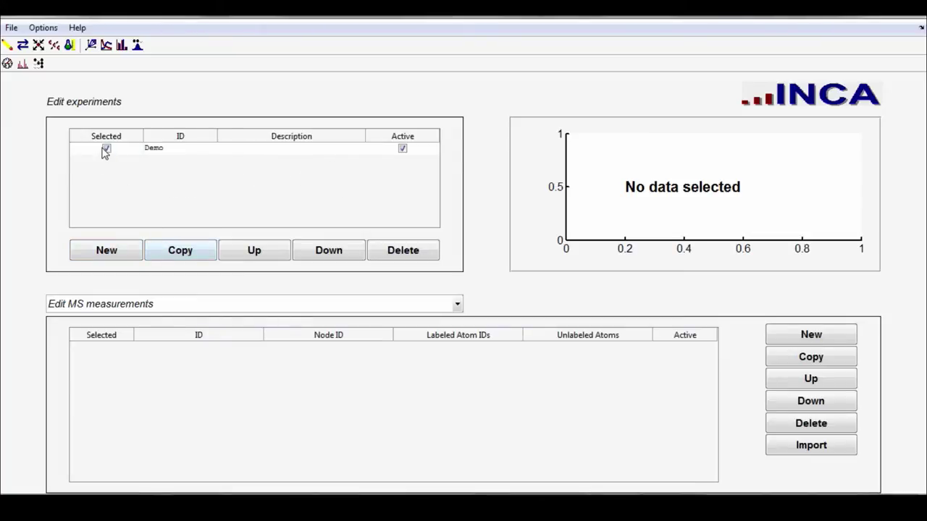
click(7, 64)
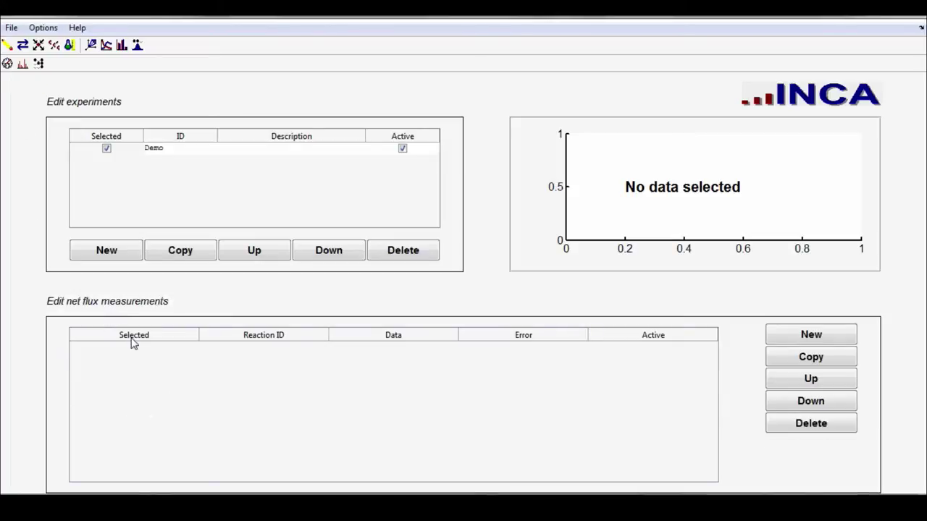
Add a net flux measurement for reaction R1 with value 100 and error 1.
click(831, 337)
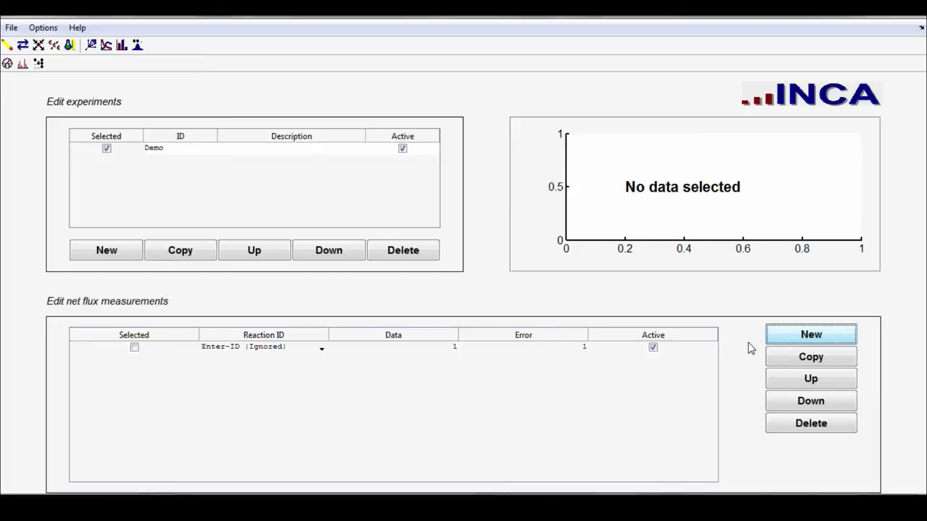
click(322, 348)
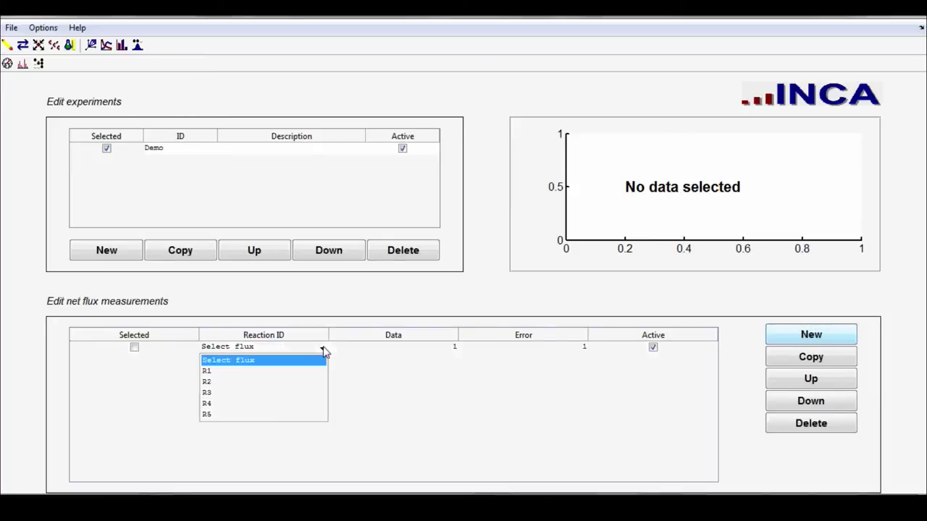
click(271, 372)
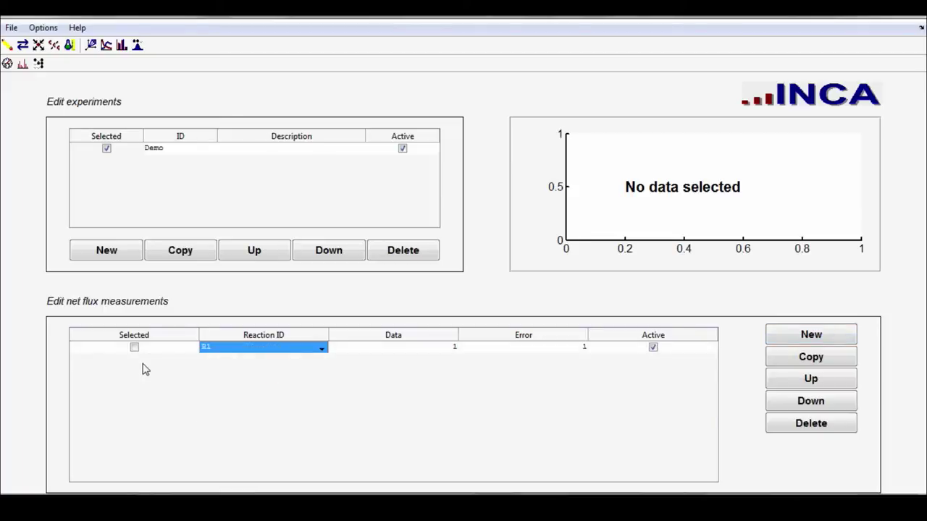
click(451, 348)
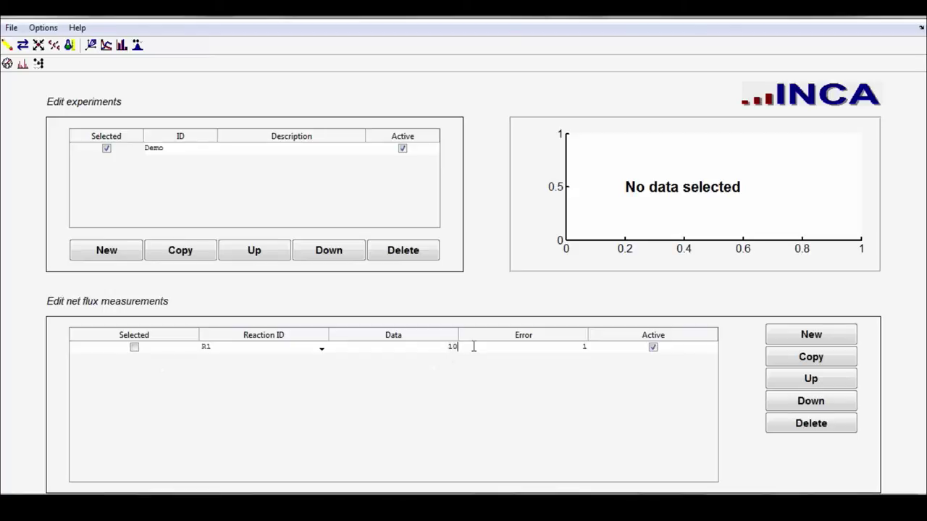
text(100)
key(Return)
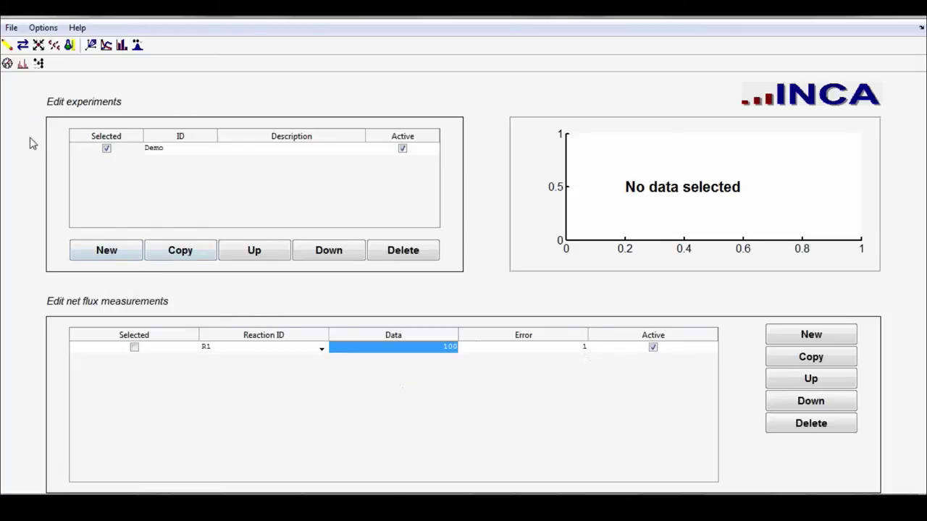
click(22, 64)
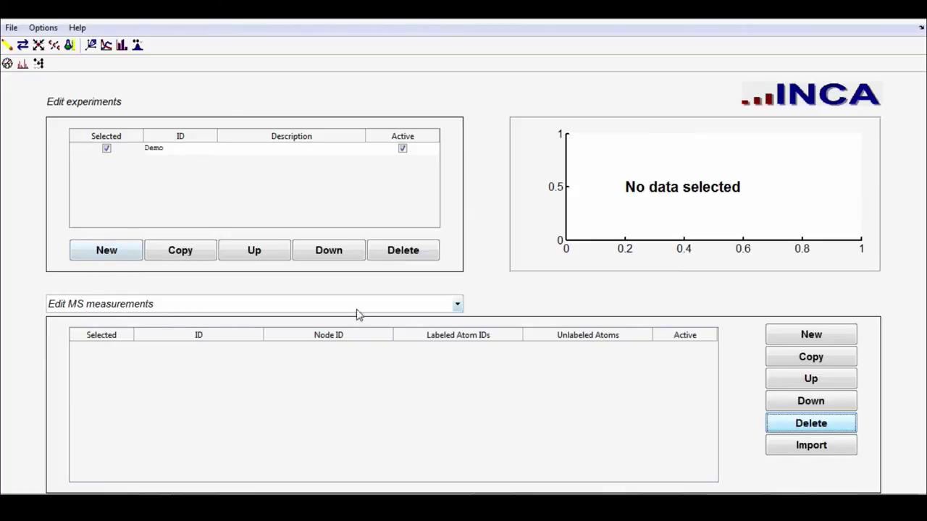
Create a new MS measurement with ID F, node F and labeled atoms 1 2 3.
click(829, 336)
double_click(203, 349)
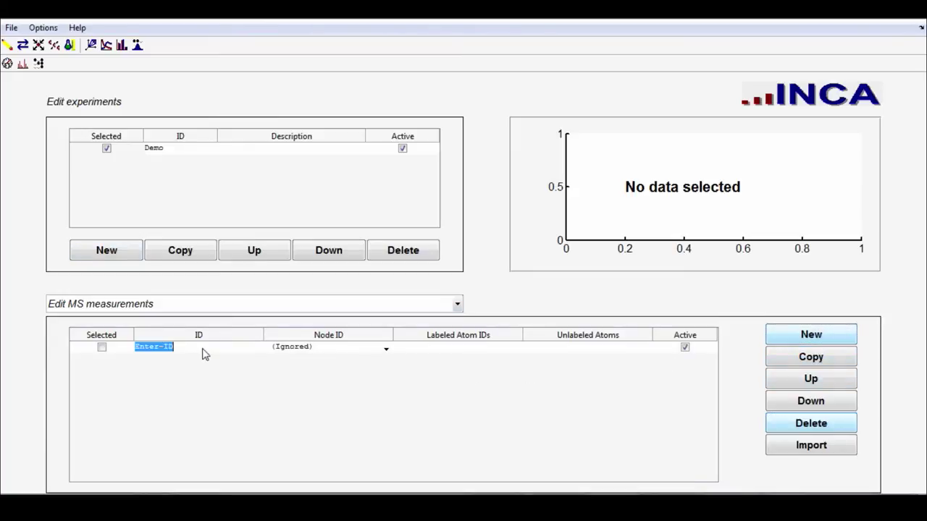
text(F)
key(Return)
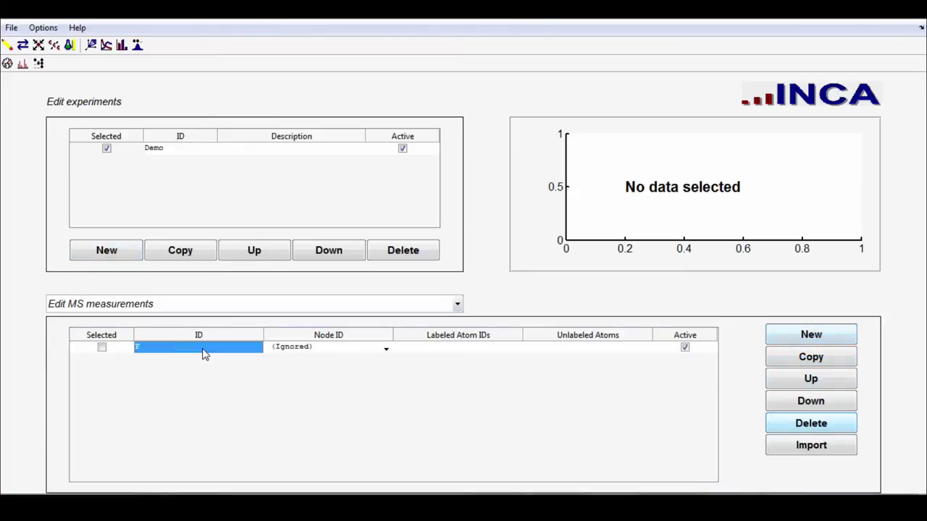
click(370, 355)
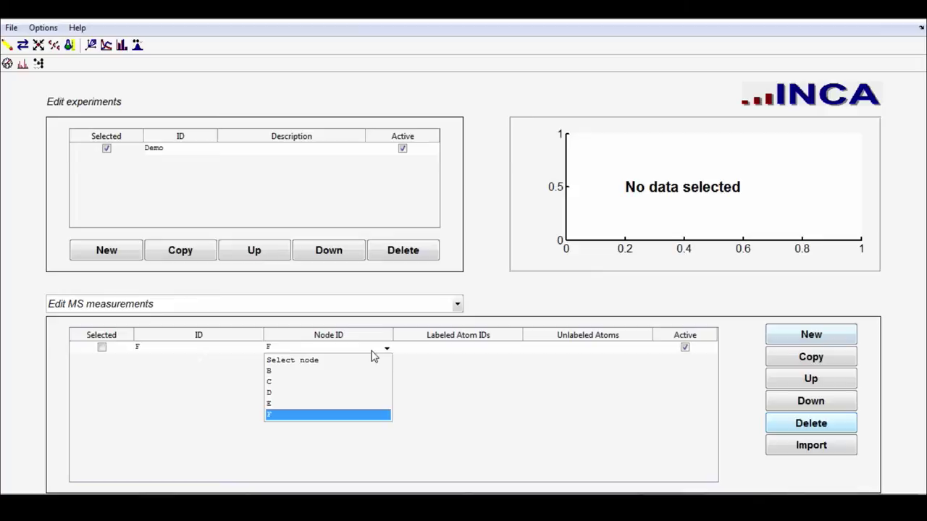
click(325, 418)
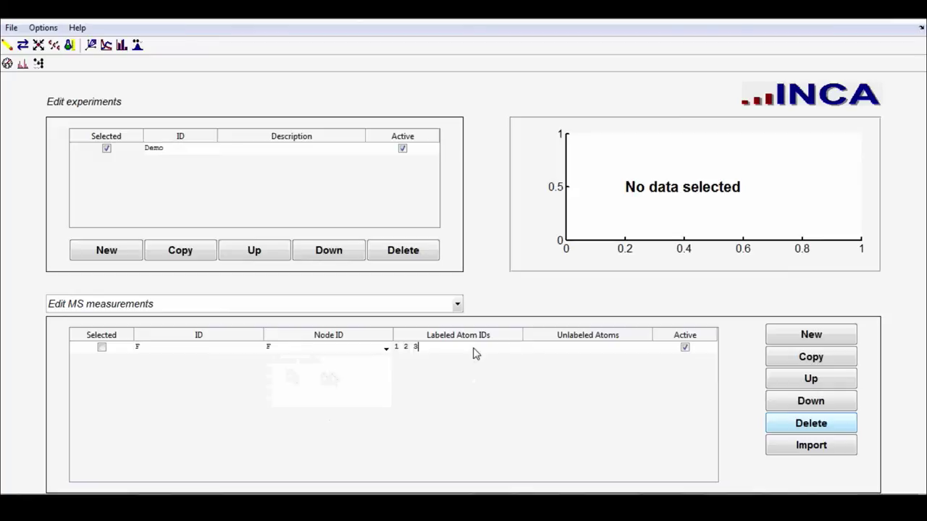
key(Return)
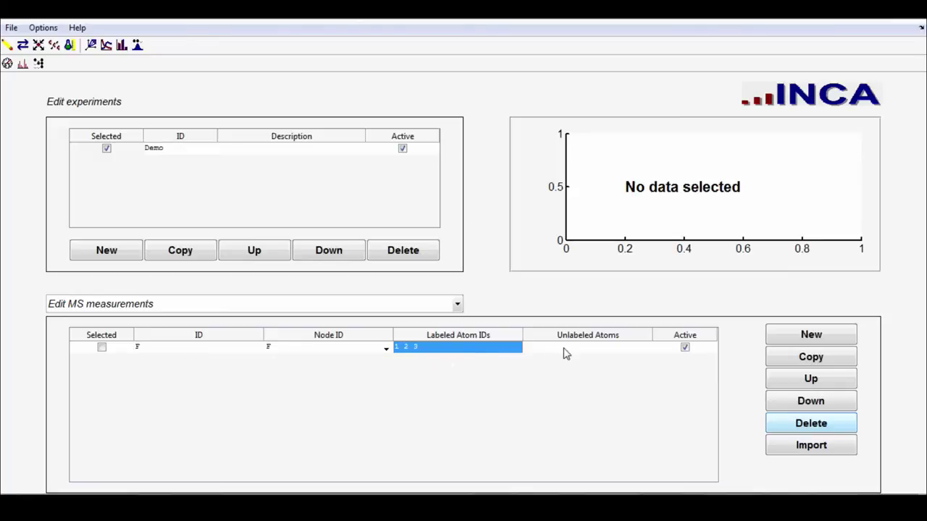
Add a data row with ID F to measurement F's data table.
click(273, 306)
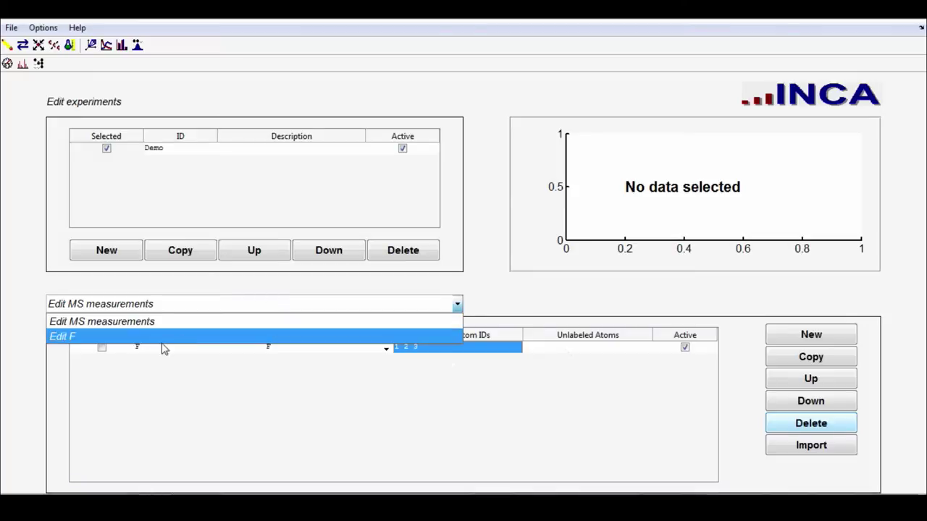
click(160, 337)
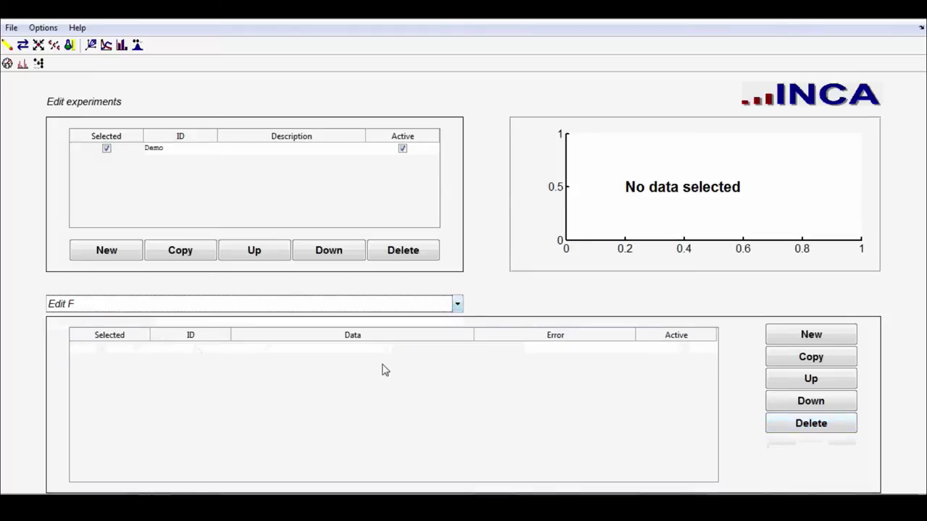
click(822, 341)
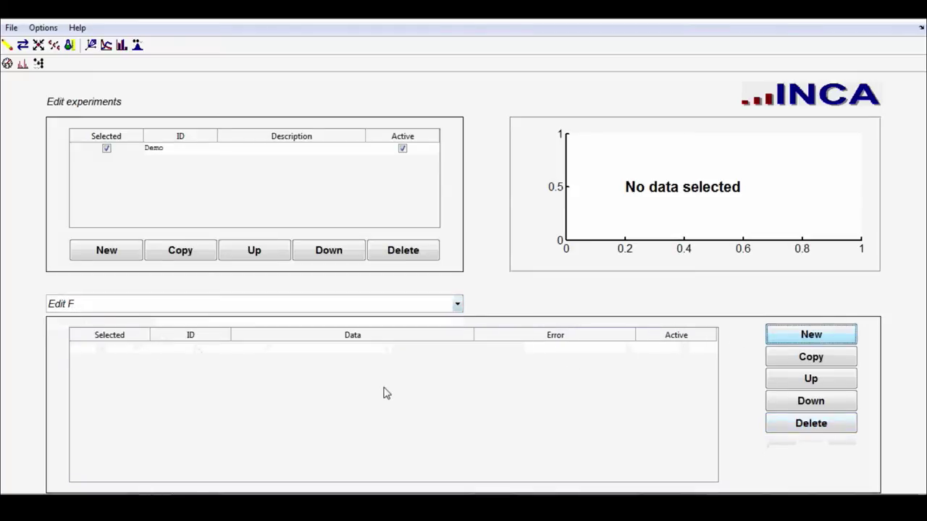
double_click(210, 353)
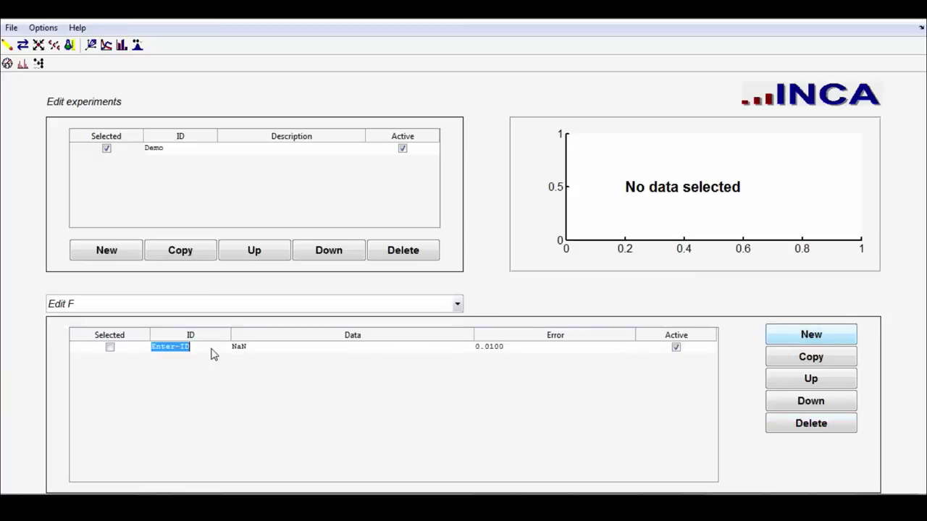
text(F)
key(Return)
Enter measured values 0.0001 0.8008 0.1983 0.0009 with an error of 0.003.
double_click(258, 347)
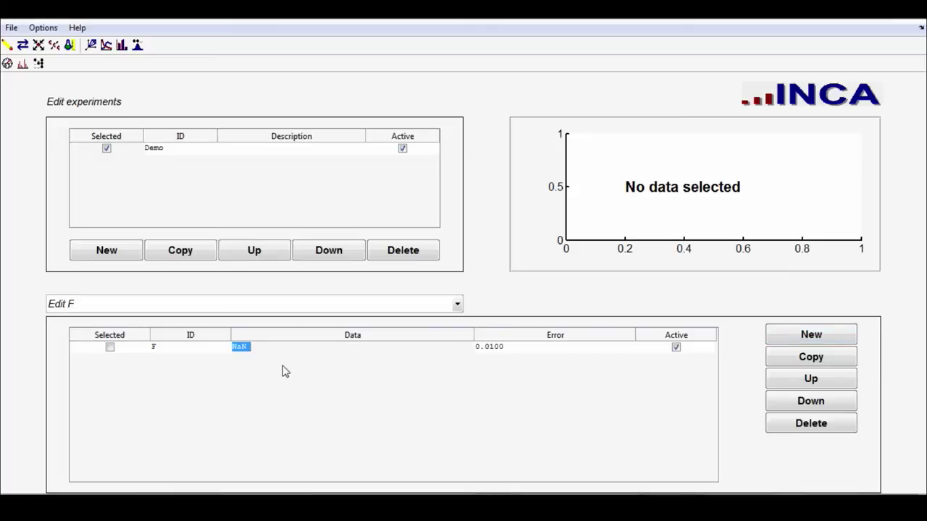
text(1 0.8008 0.1983 0.)
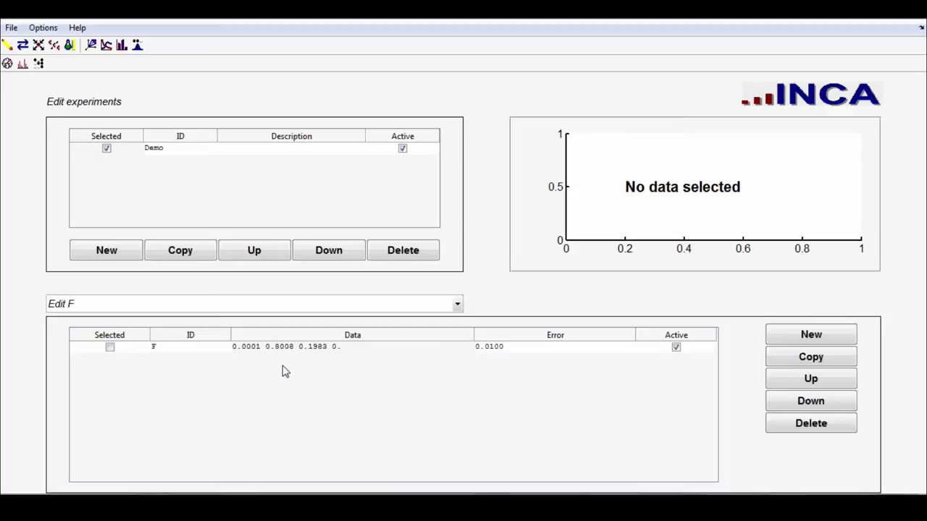
text(9)
key(Return)
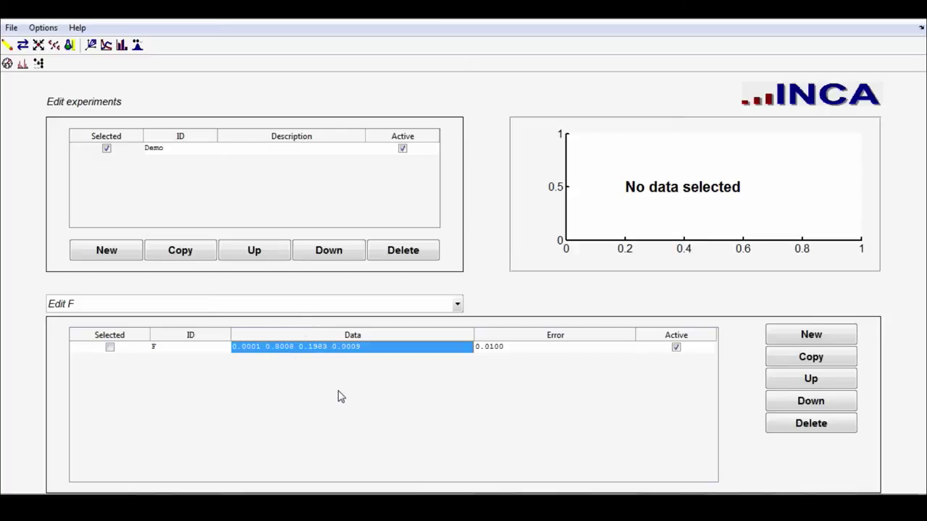
double_click(532, 349)
text(0.0)
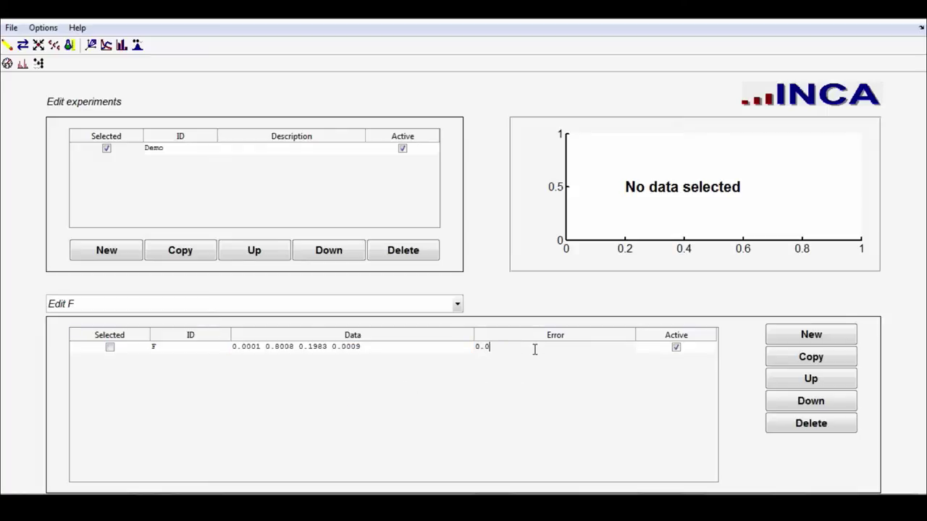
text(03)
key(Return)
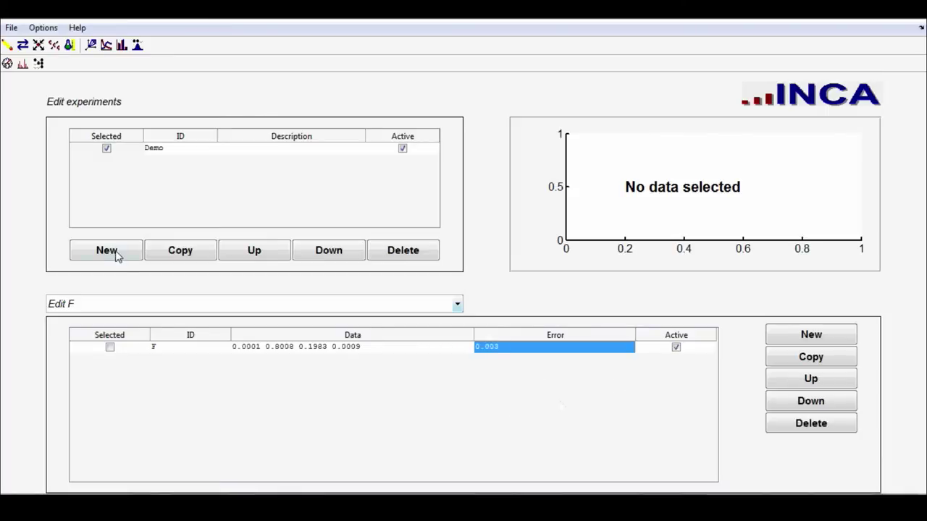
click(39, 65)
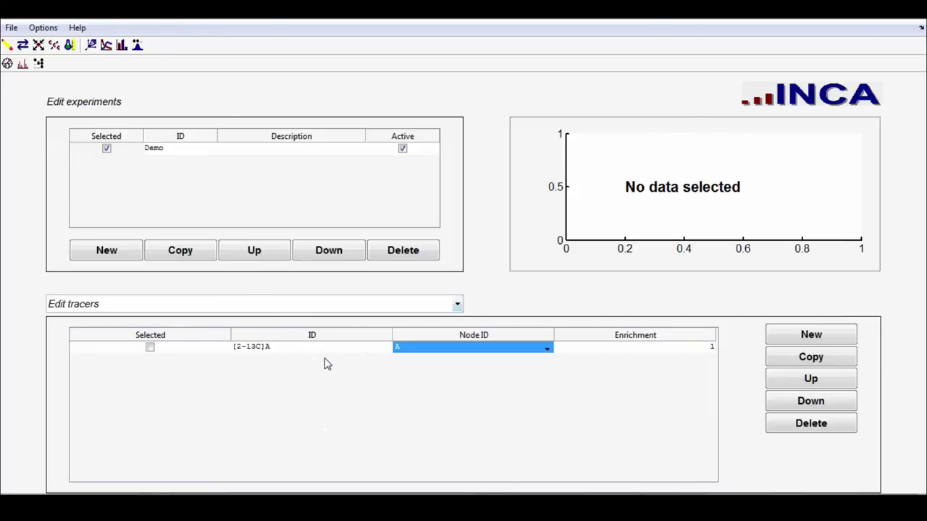
Name the tracer [2-13C]A and assign it to node A.
double_click(304, 349)
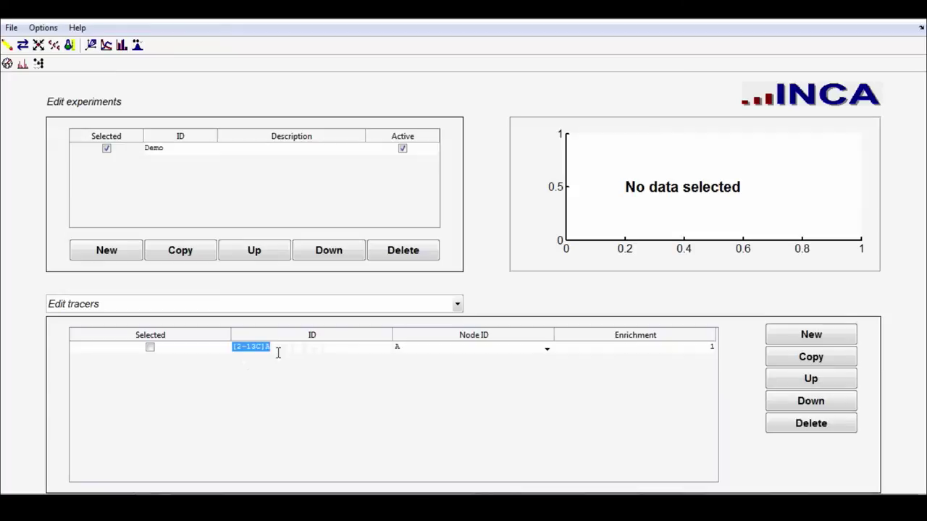
click(278, 351)
click(548, 350)
click(481, 375)
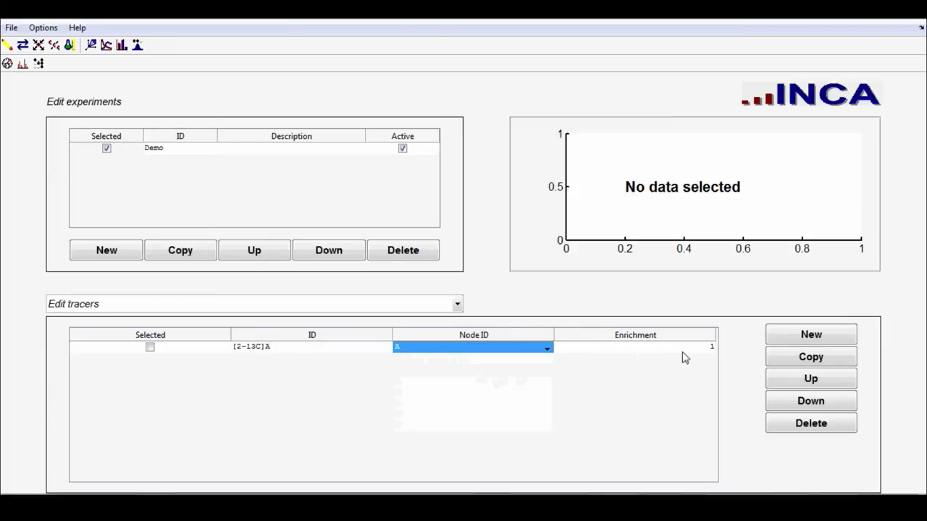
Set atom 2 as the tracer's labeled position, giving atom MDV 0.0000 1.0000.
click(379, 306)
click(321, 337)
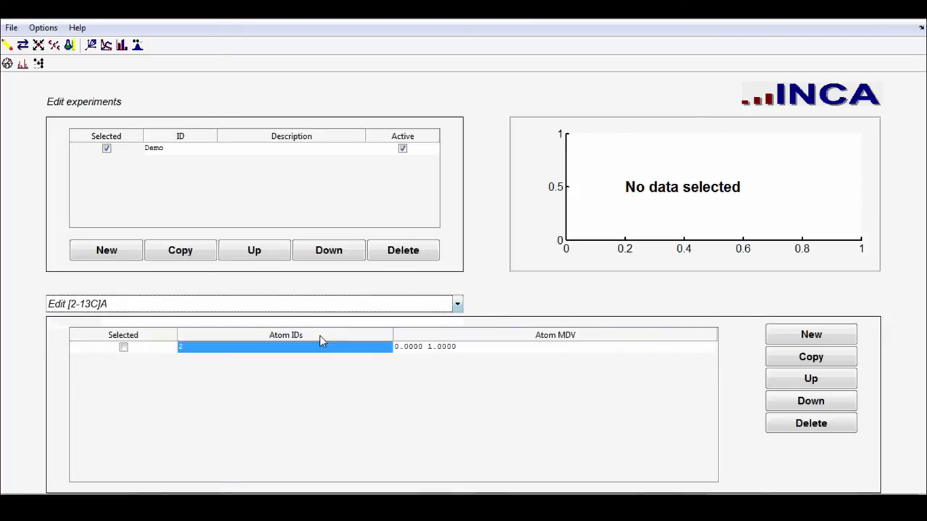
double_click(255, 347)
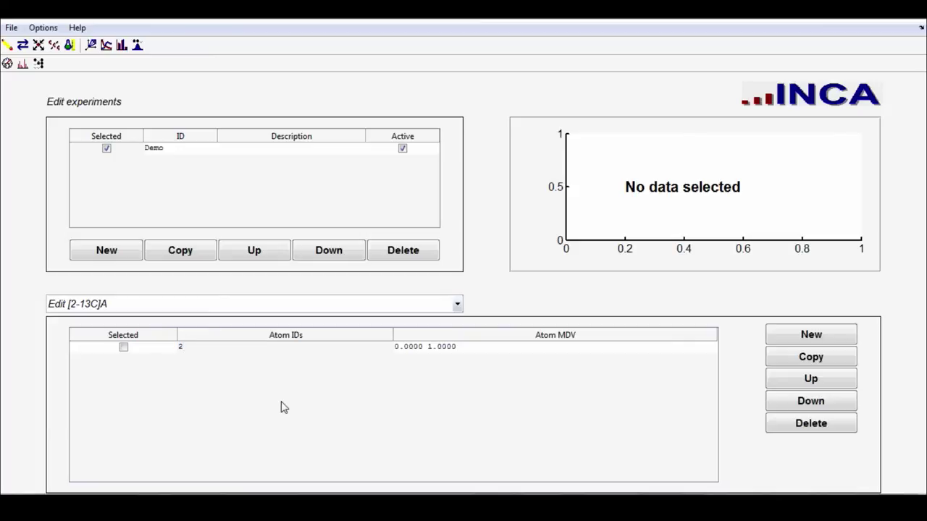
key(Return)
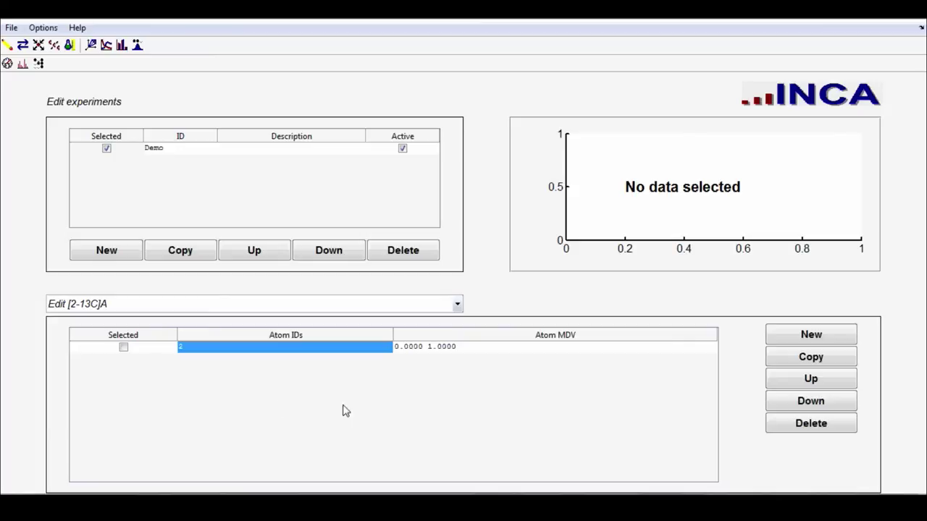
click(122, 46)
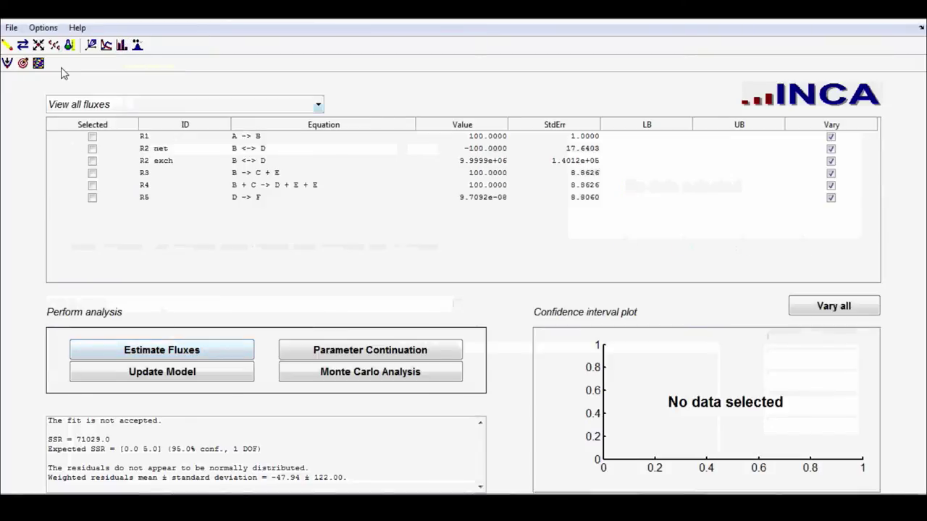
Accept the optimization parameters and estimate fluxes, reaching an accepted fit with SSR 0.0.
click(43, 28)
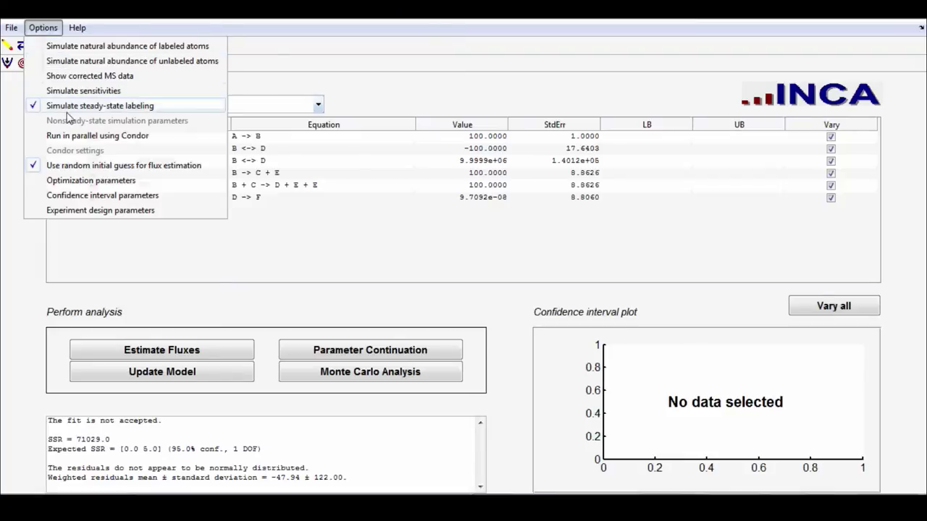
click(89, 182)
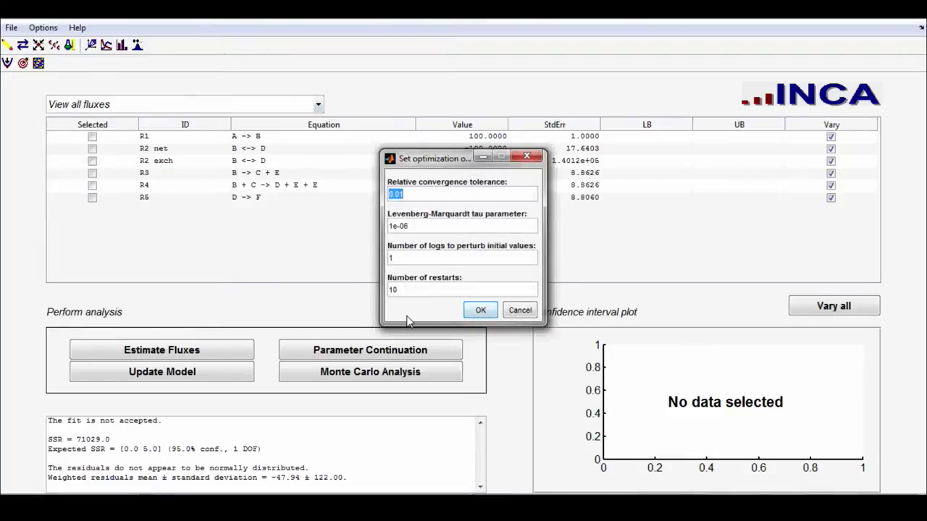
click(474, 311)
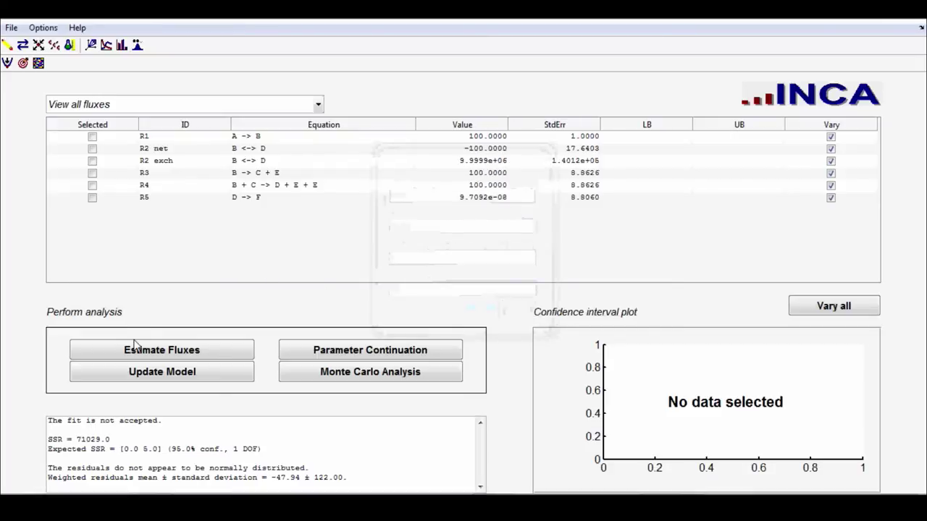
click(134, 352)
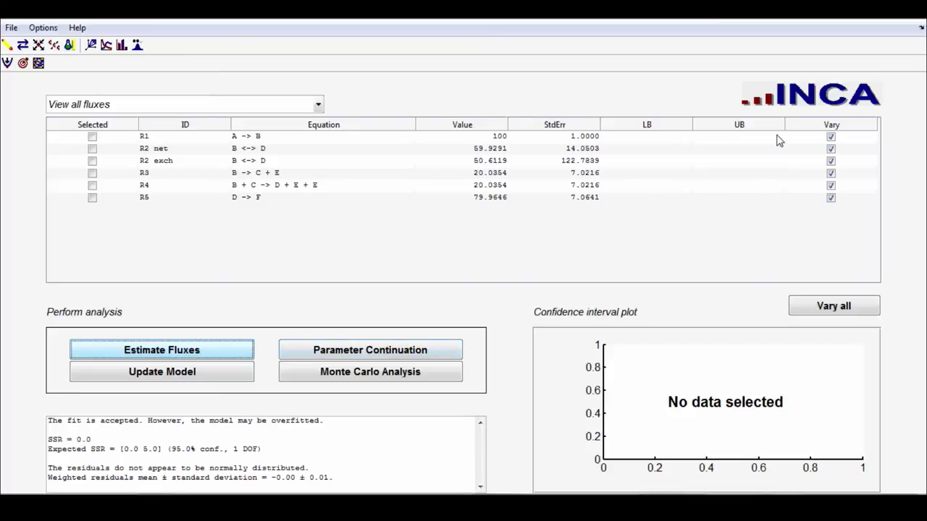
click(367, 351)
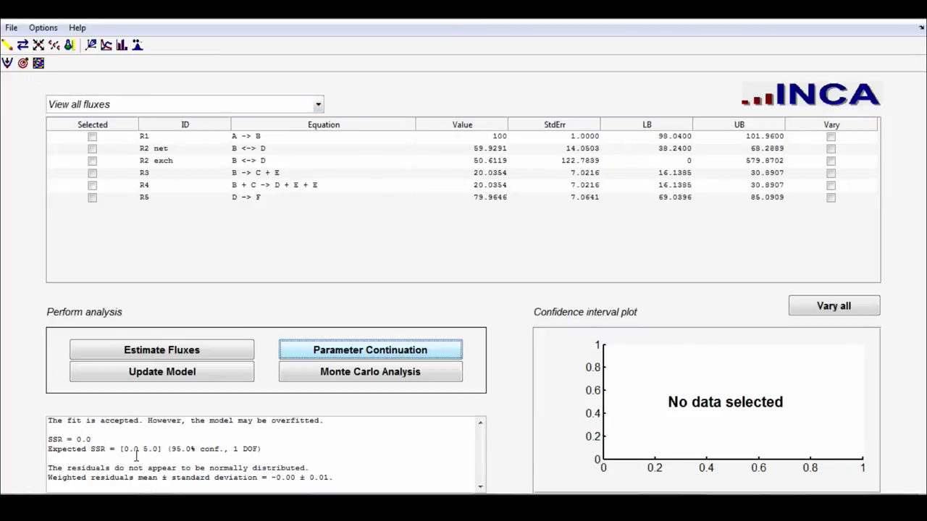
Get lower and upper confidence bounds for every flux, e.g. R1 98.04–101.96.
click(26, 64)
Plot measured versus simulated MS labeling of F, showing SSRES 1.0000e-04.
click(80, 148)
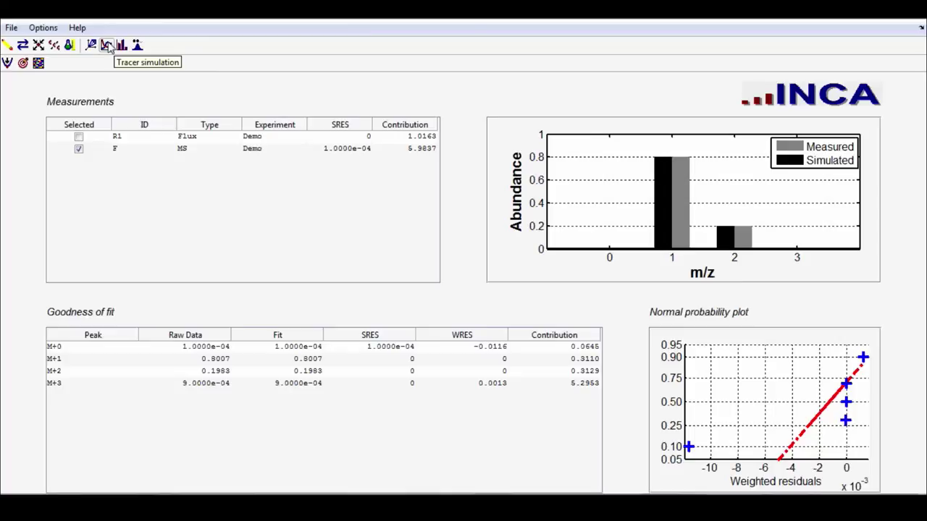
Simulate labeling with current fluxes and display F's result for the Demo experiment.
click(106, 45)
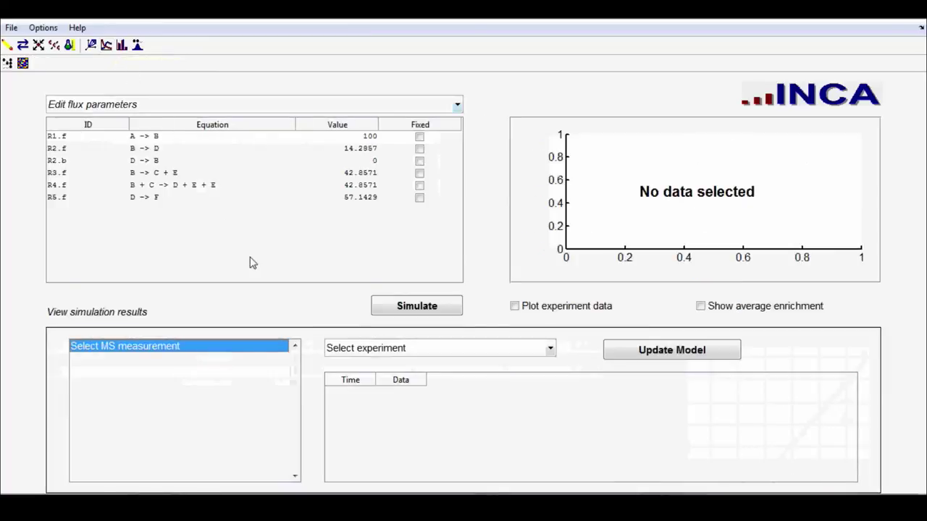
click(399, 313)
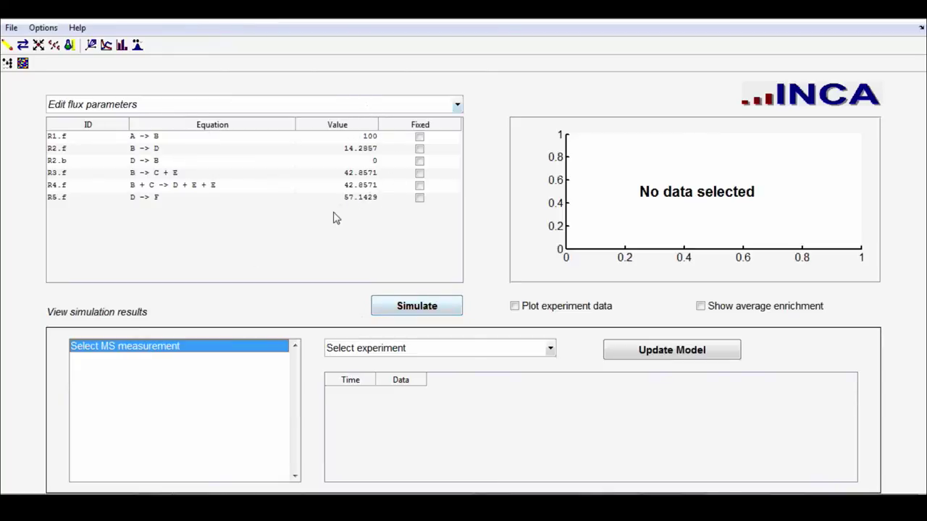
click(396, 307)
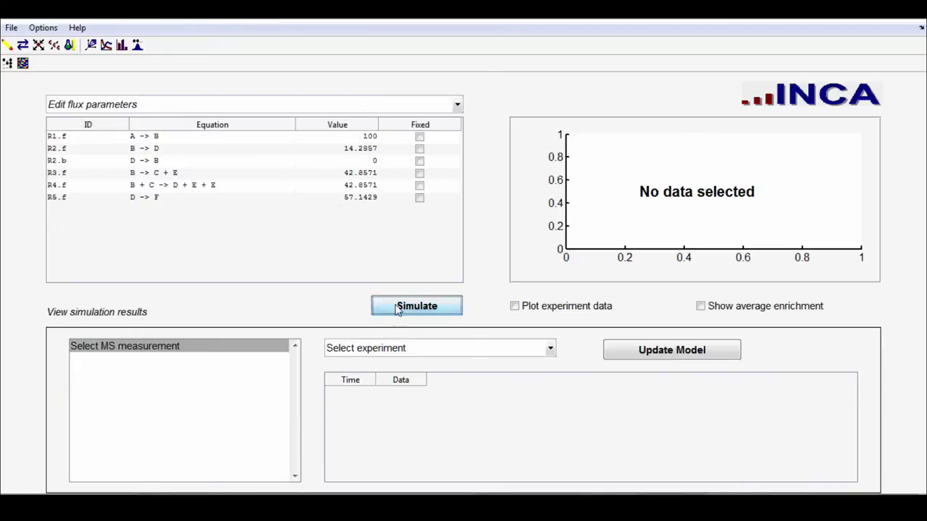
click(209, 359)
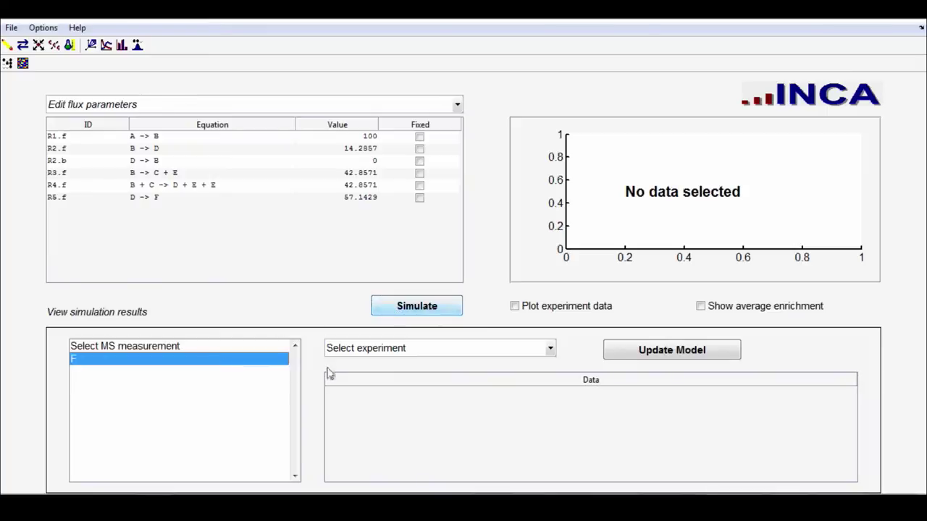
click(430, 349)
click(425, 381)
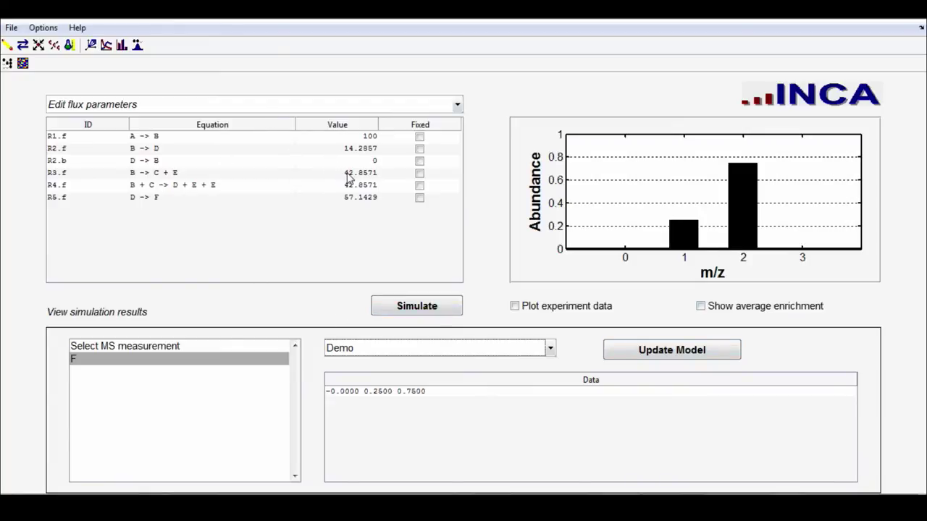
Set R2.f to 50 and re-simulate, giving F labeling 0.0000 0.6040 0.3960.
double_click(359, 149)
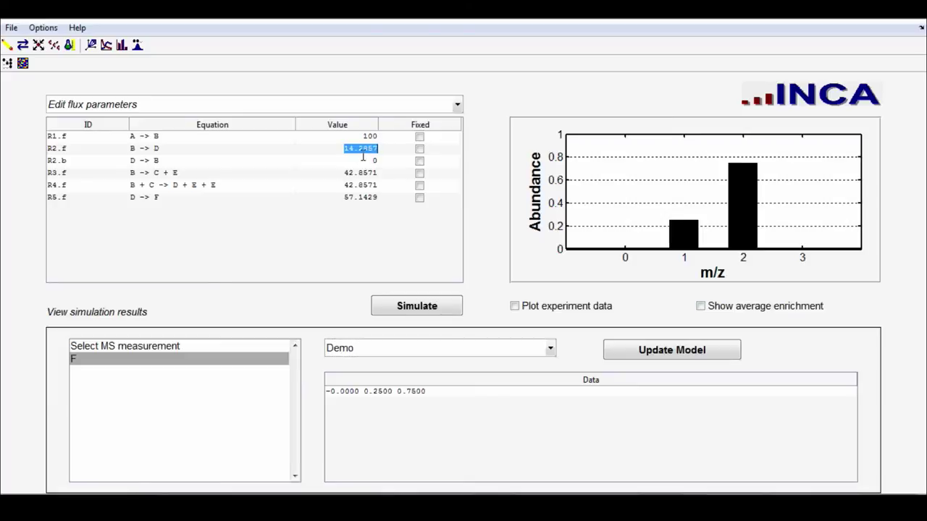
text(50)
key(Return)
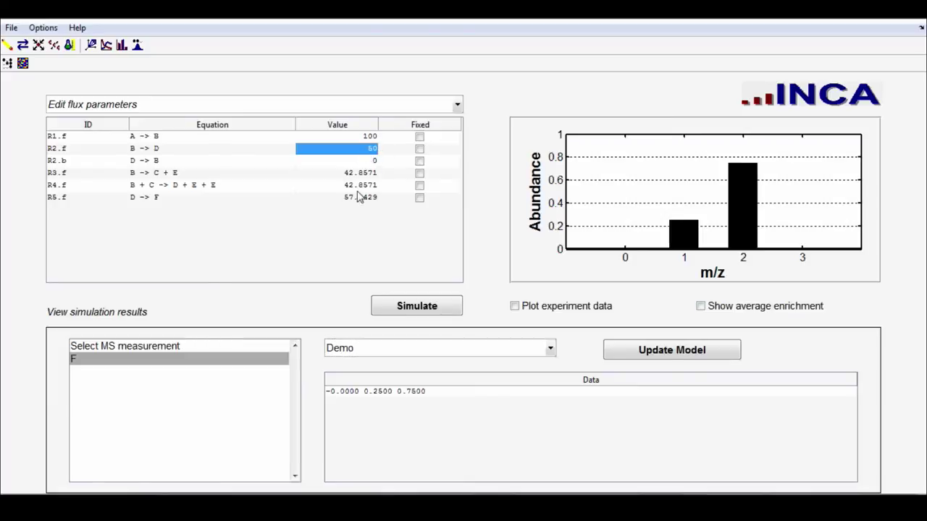
click(400, 307)
click(402, 307)
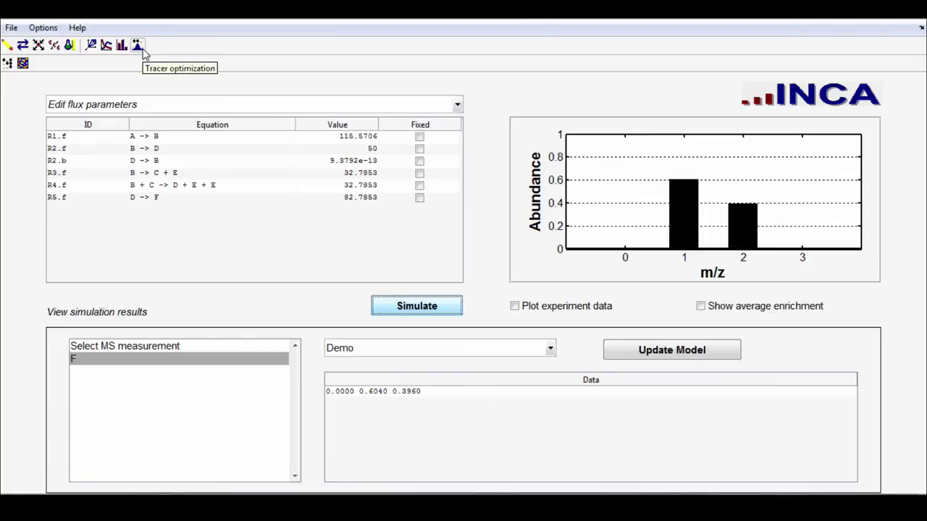
click(92, 48)
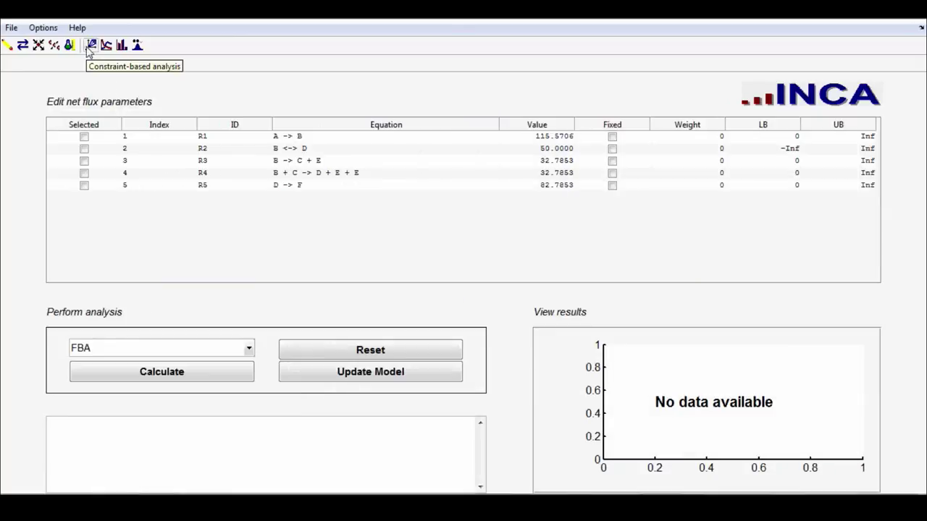
Keep FBA as the analysis type, then go to the flux estimation workspace.
click(143, 354)
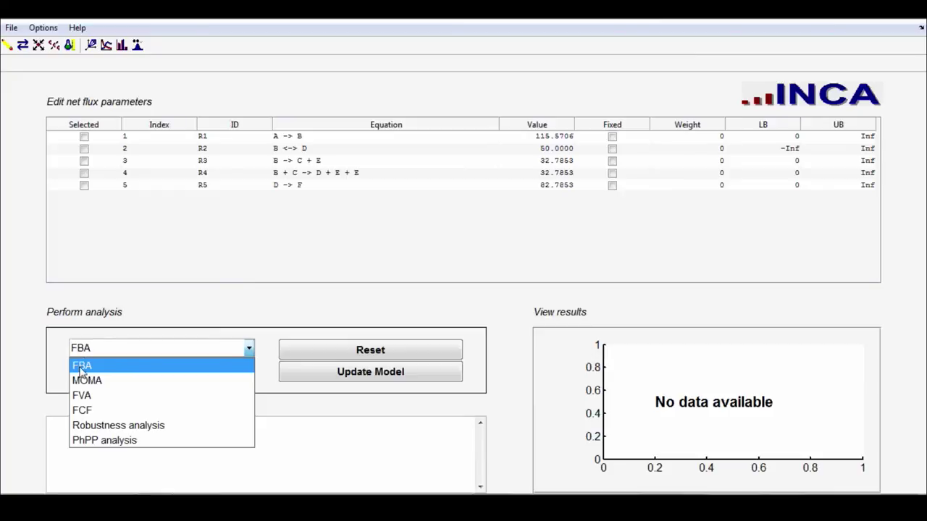
click(199, 310)
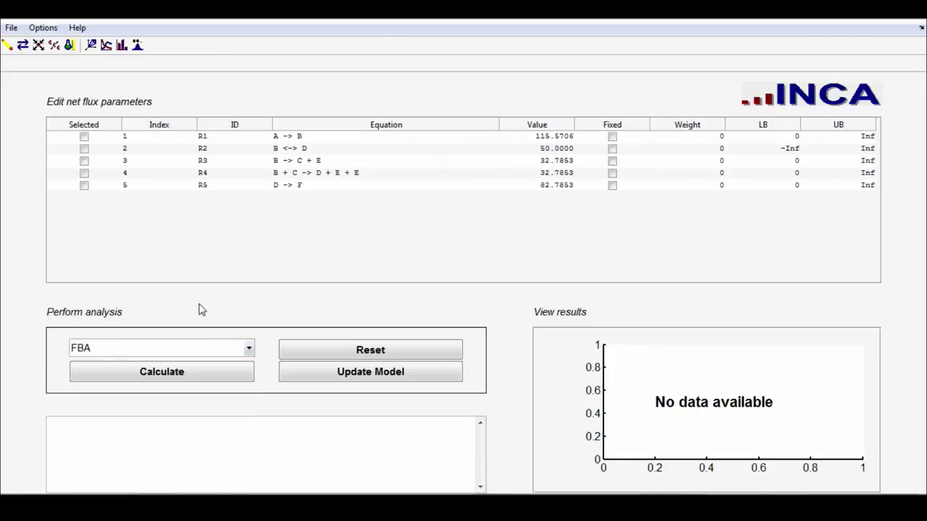
click(136, 46)
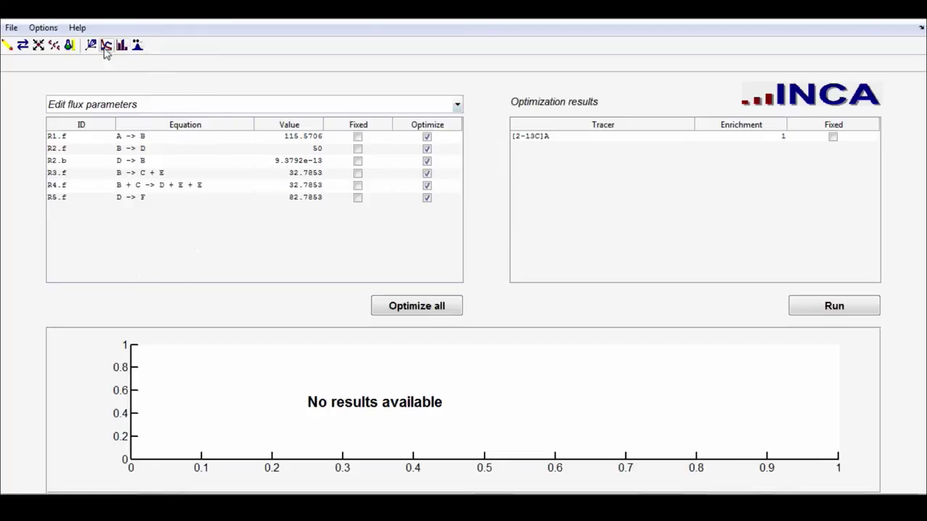
Browse the Options and Help menus, ending at the File menu.
click(33, 31)
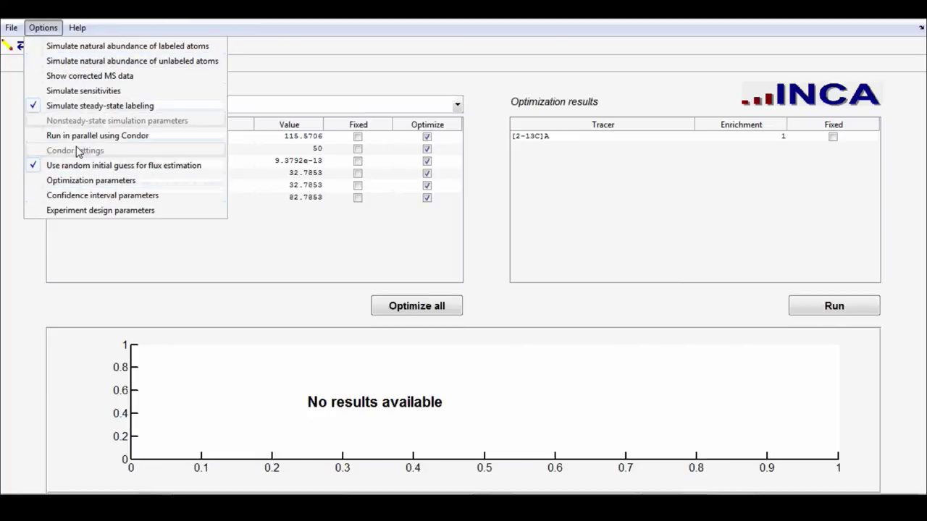
click(77, 28)
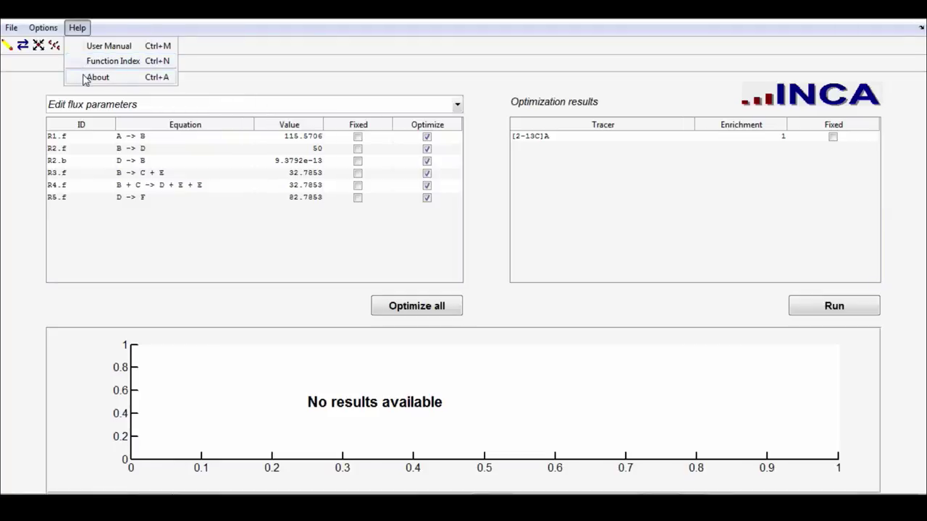
mouse_move(11, 29)
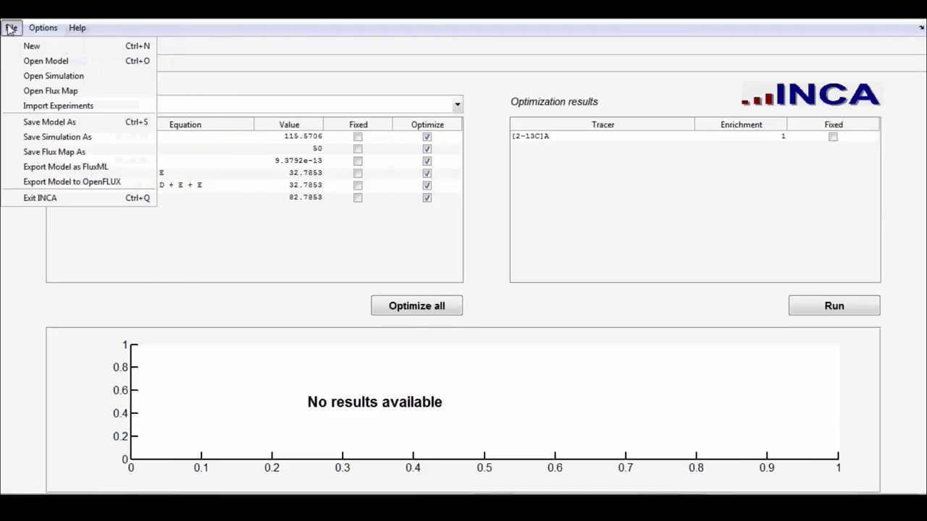
Save the model as demo inside a new 'example' folder within the demo folder.
click(69, 123)
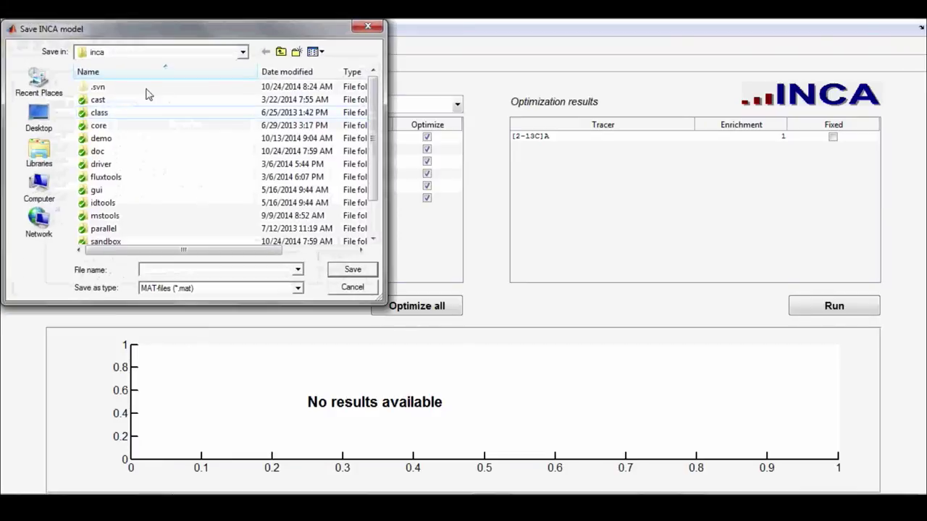
double_click(117, 141)
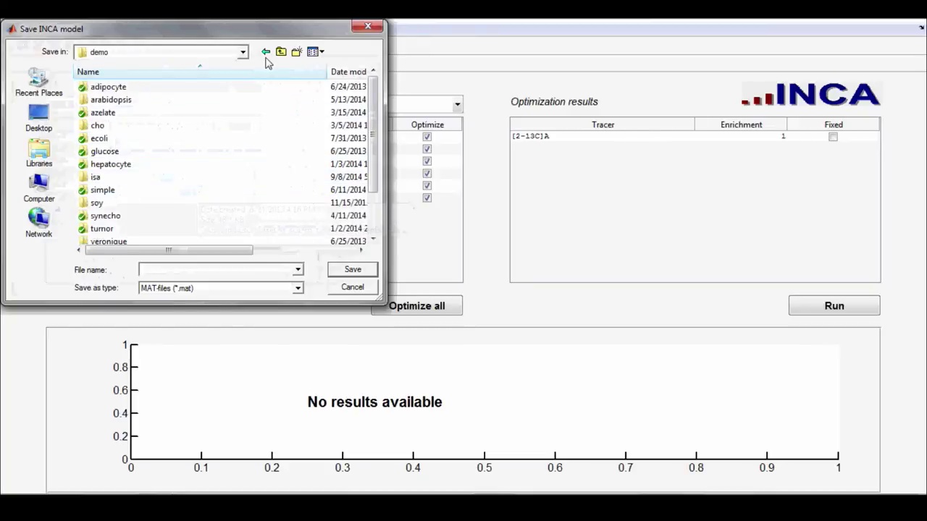
click(297, 51)
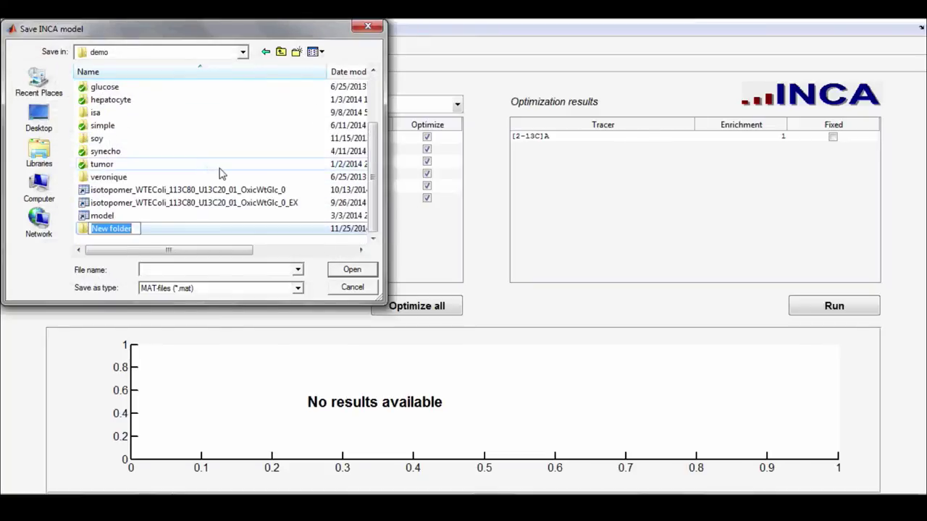
text(example)
key(Return)
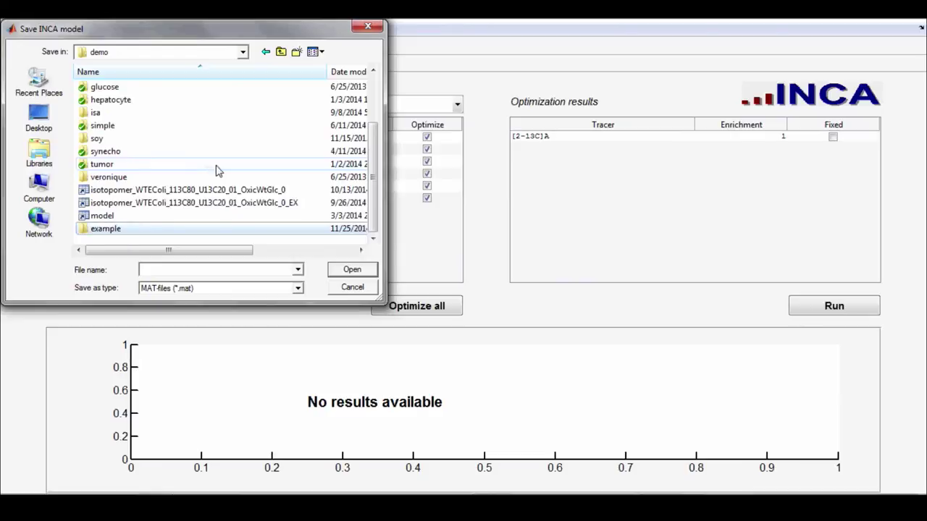
double_click(179, 226)
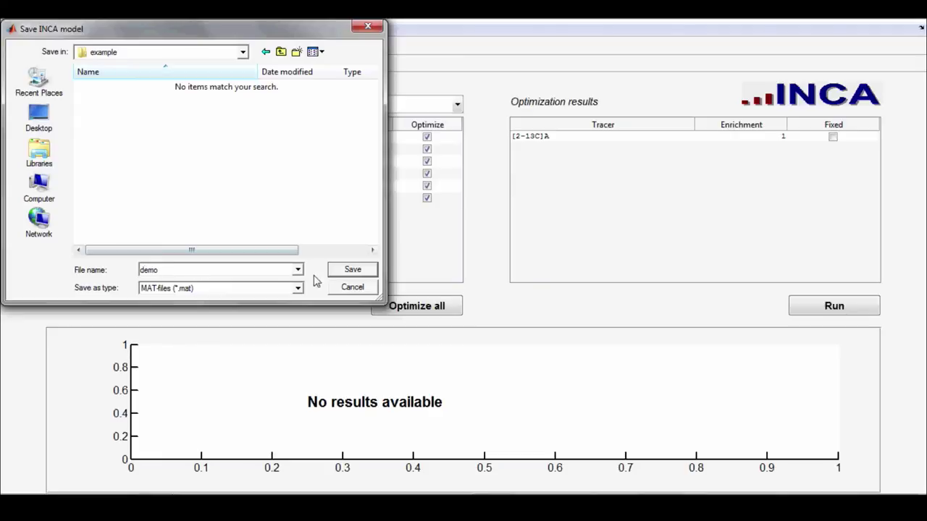
click(359, 270)
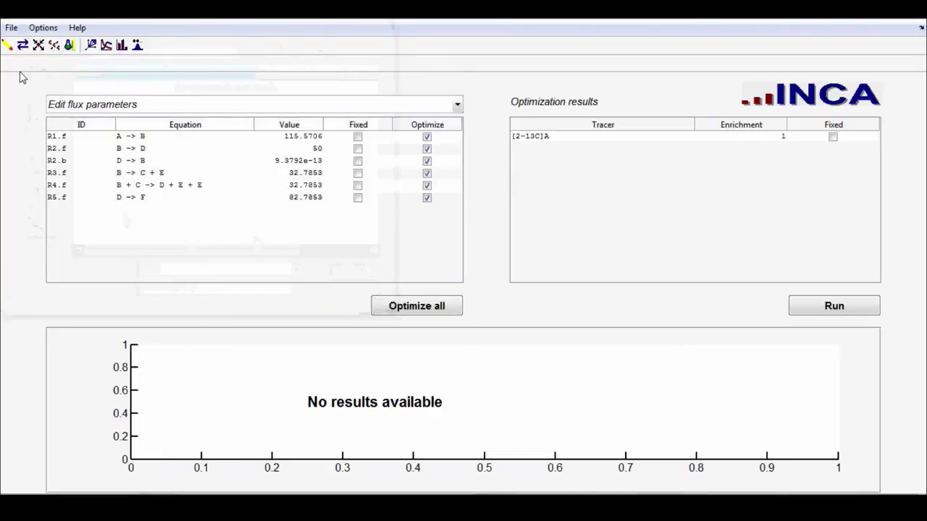
Open the model demo/simple/simple, loading fluxes R1.f through R5.f and tracer [2-13C]A.
click(11, 28)
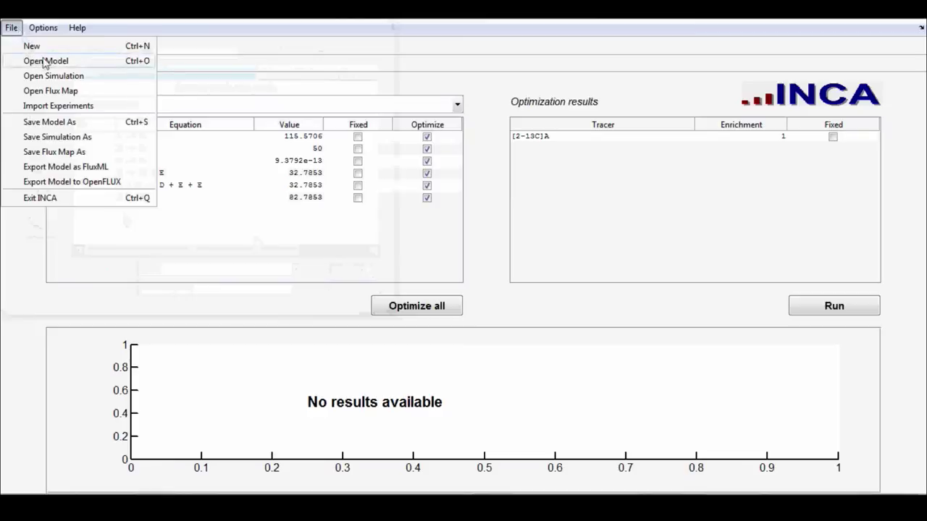
click(254, 68)
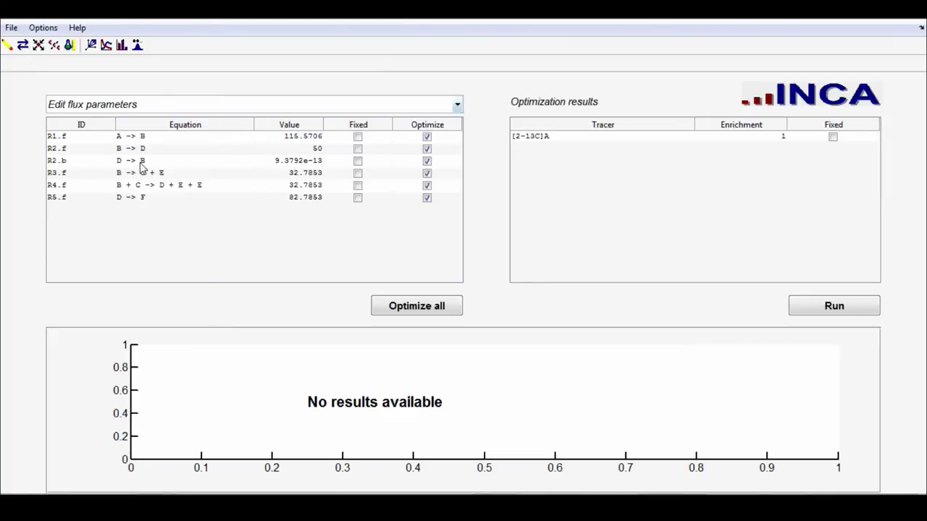
click(12, 27)
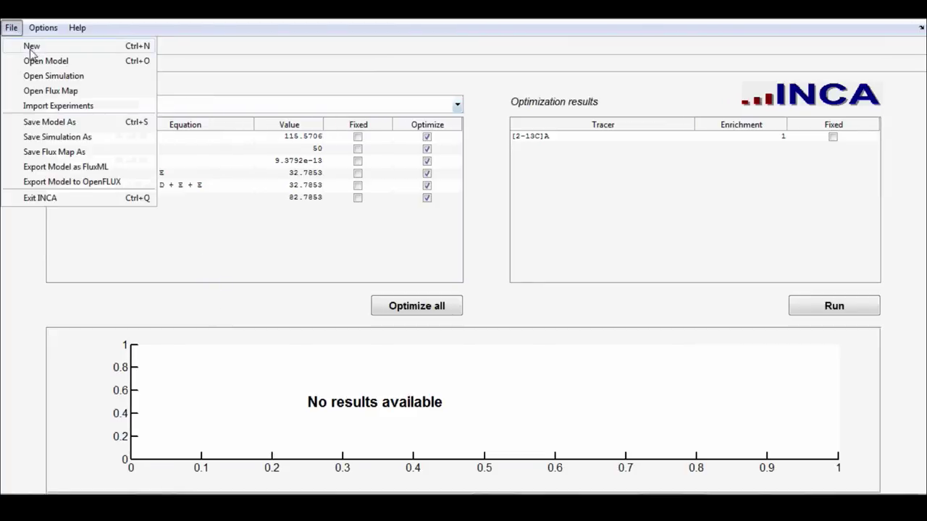
click(36, 61)
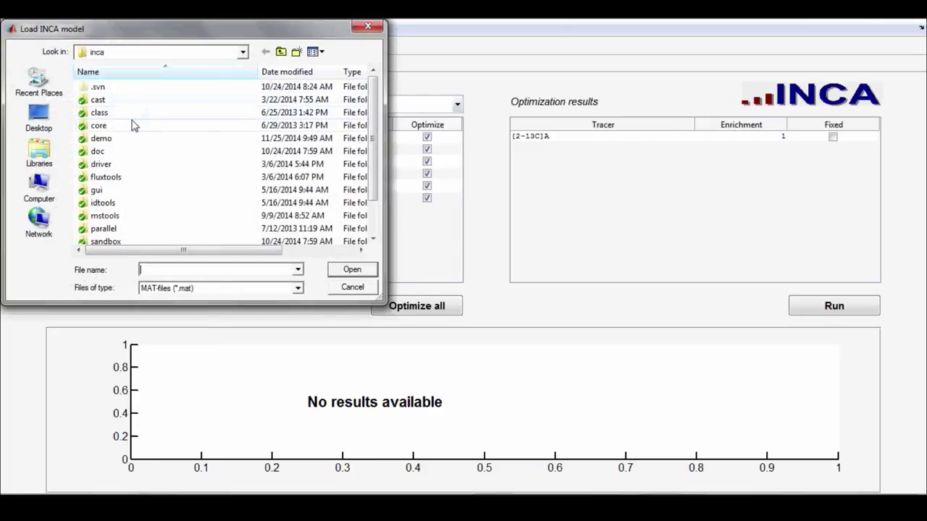
double_click(124, 139)
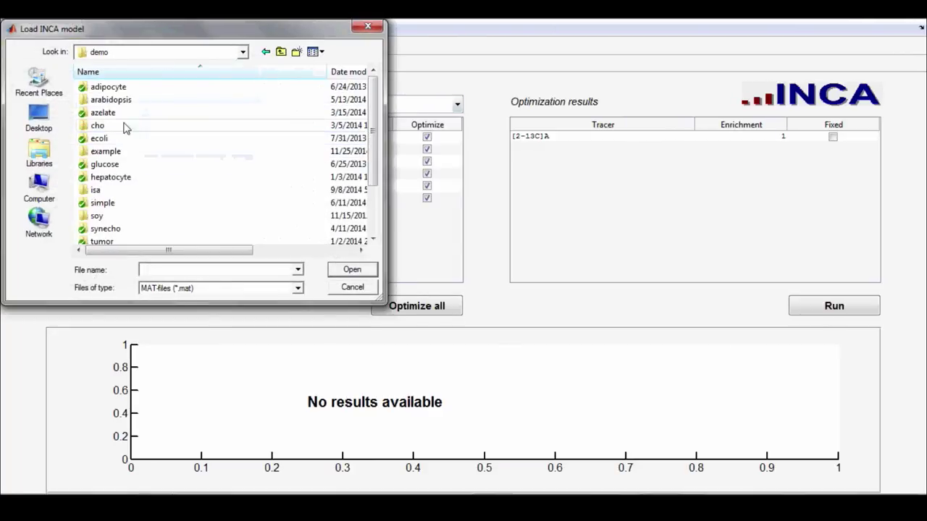
double_click(129, 203)
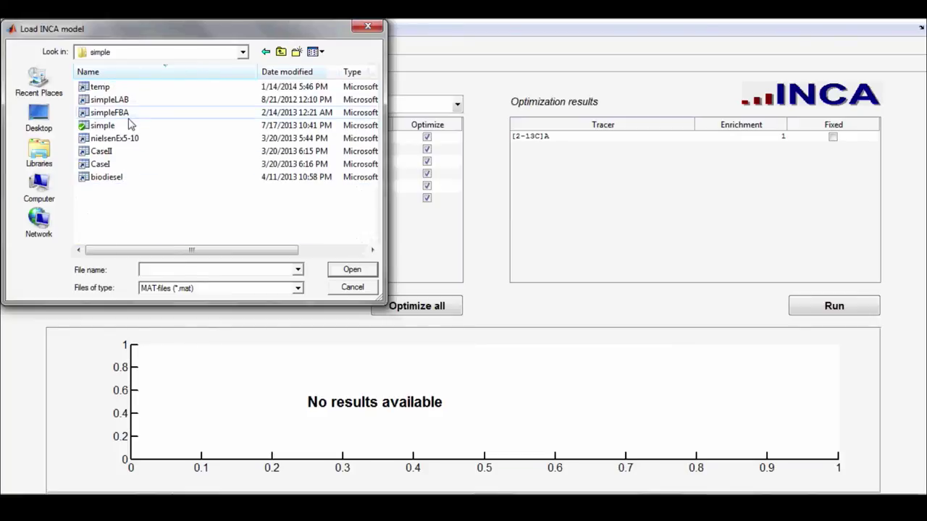
double_click(127, 125)
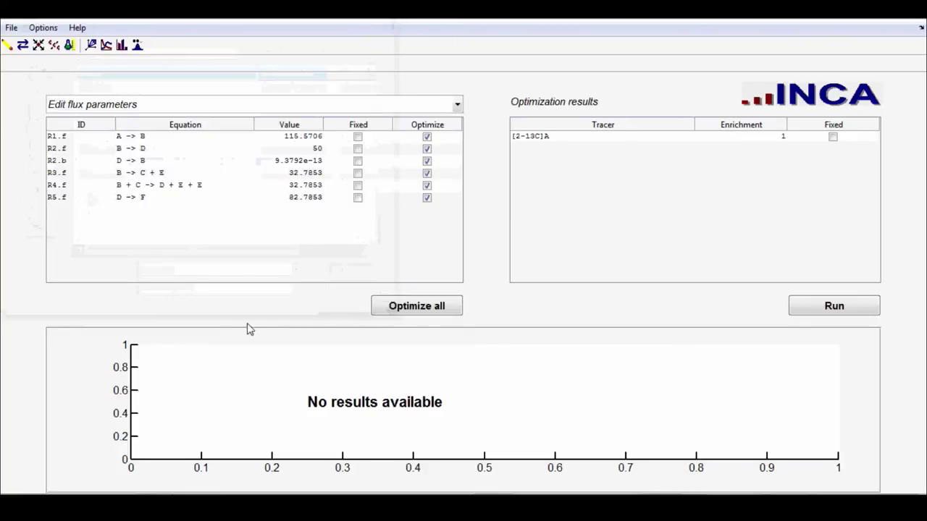